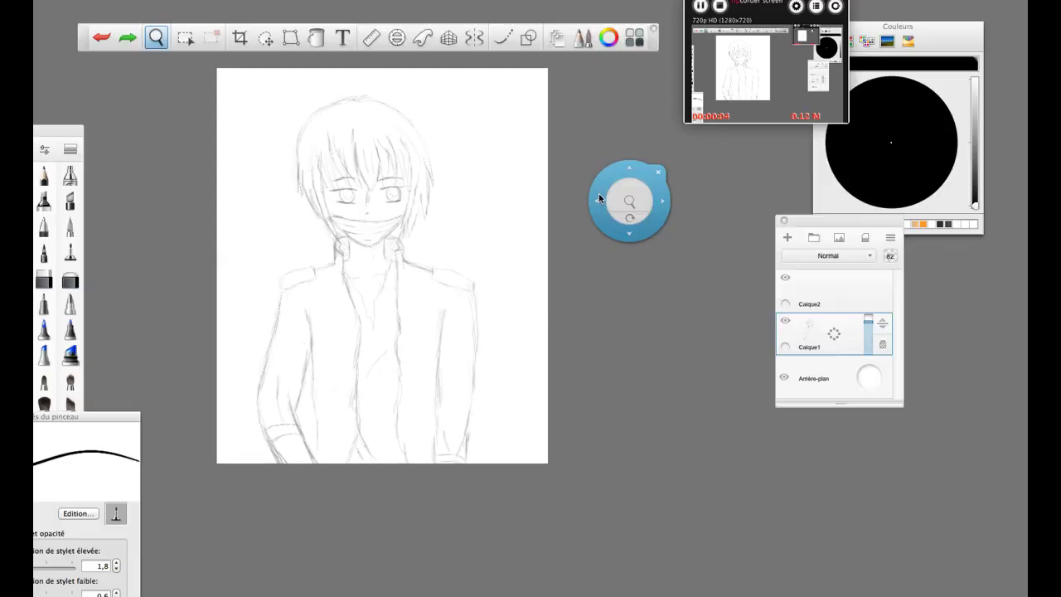
- Ink the jawline, the nose and the long hair strands left of the face in black on layer Calque2
mouse_move(599, 193)
mouse_down()
mouse_move(379, 360)
mouse_move(308, 320)
mouse_up()
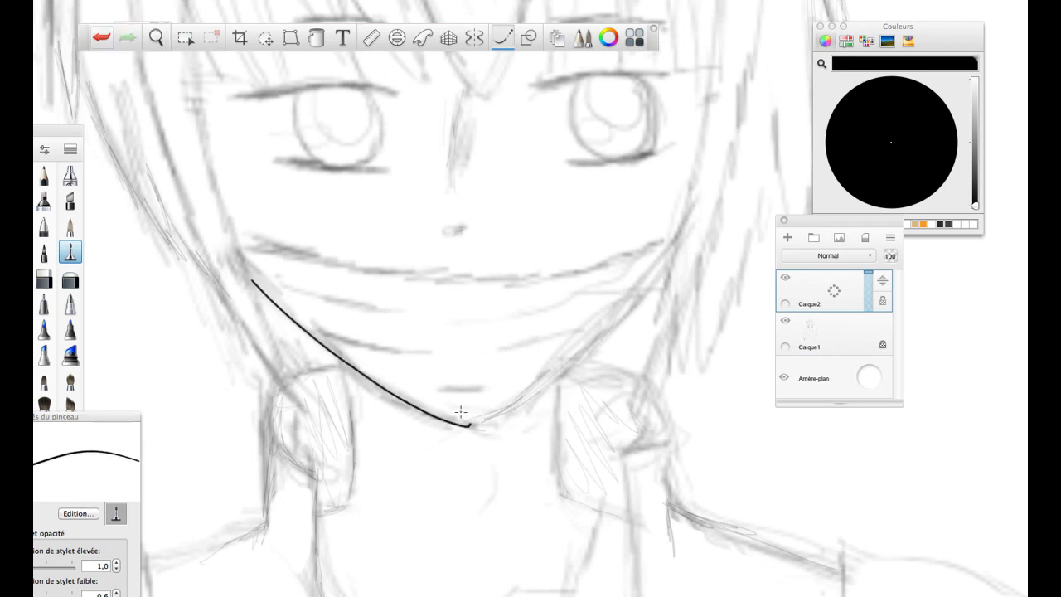
drag(464, 426, 654, 286)
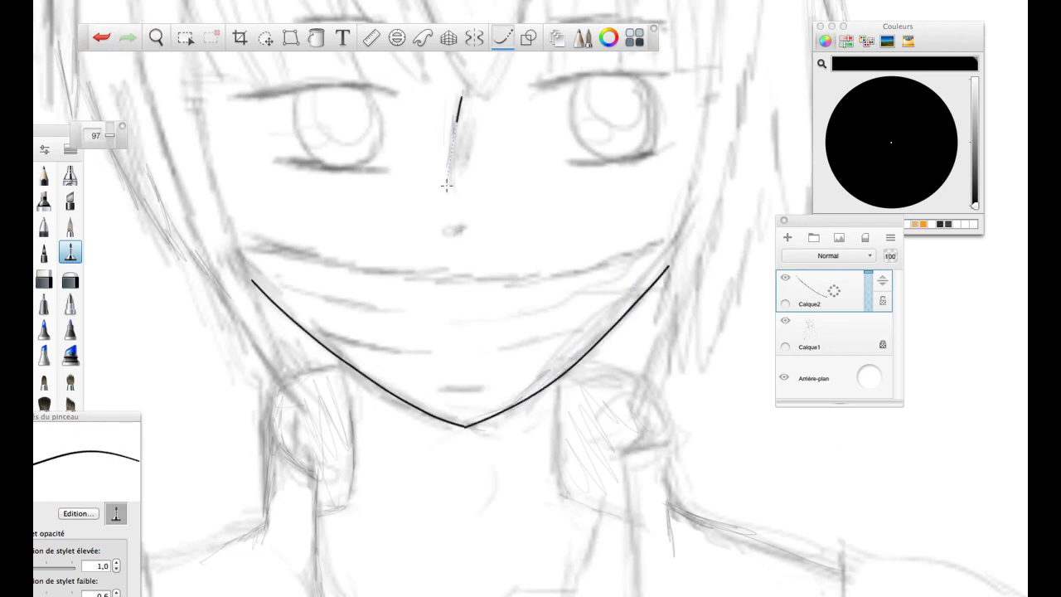
drag(547, 81, 243, 176)
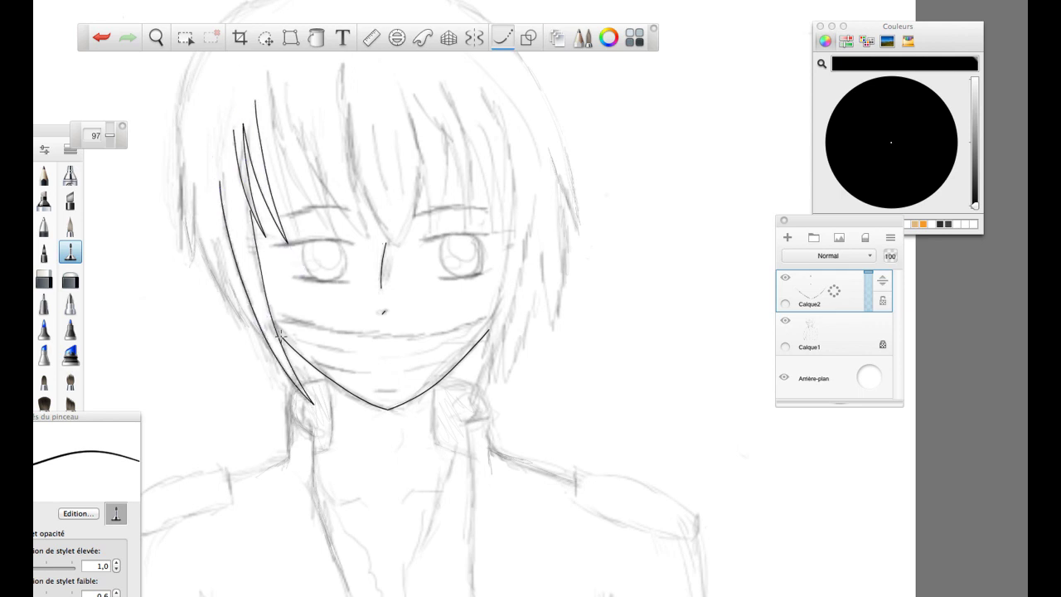
- Ink the mask's upper edge and the long hair lock framing the right side of the face
key(ctrl+z)
scroll(280, 334, up, 3)
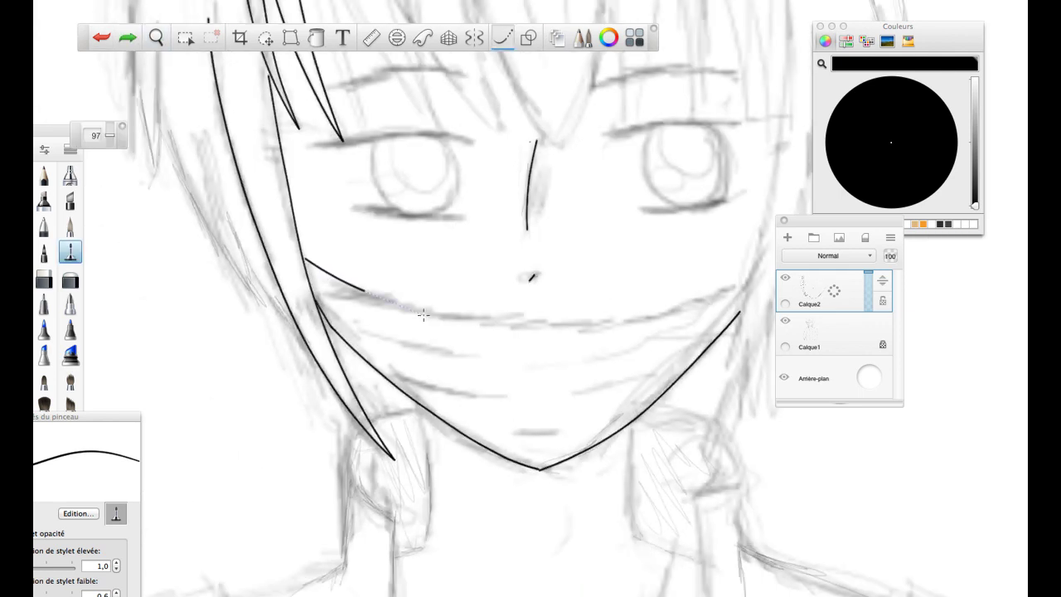
drag(696, 296, 750, 269)
mouse_move(426, 237)
mouse_down()
mouse_move(398, 207)
mouse_move(448, 249)
mouse_up()
drag(448, 70, 458, 328)
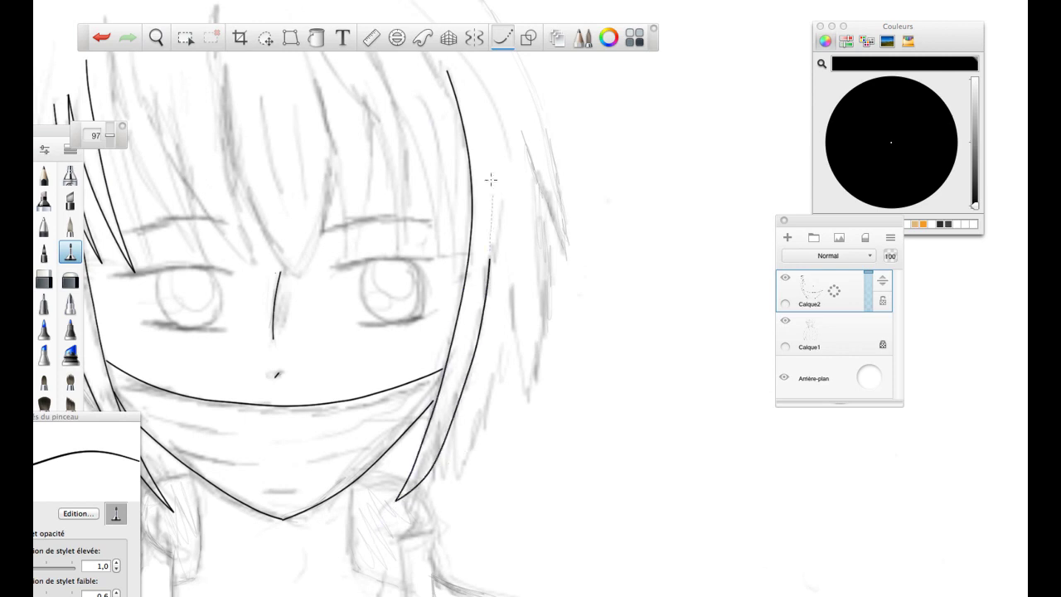
scroll(446, 472, down, 3)
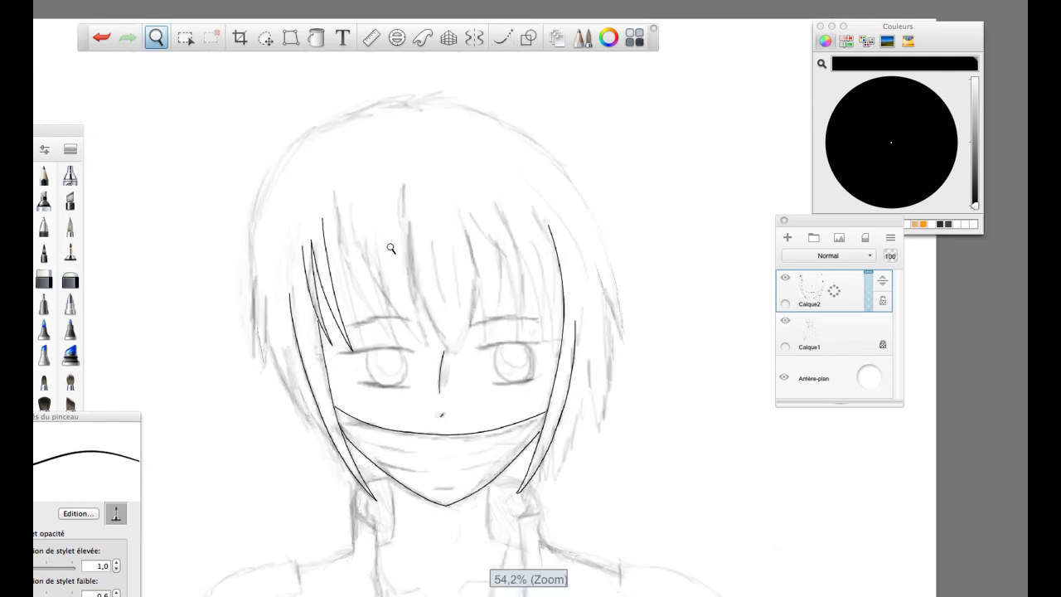
- Ink the pointed fringe strands across the forehead, following the pencil sketch
scroll(322, 284, up, 4)
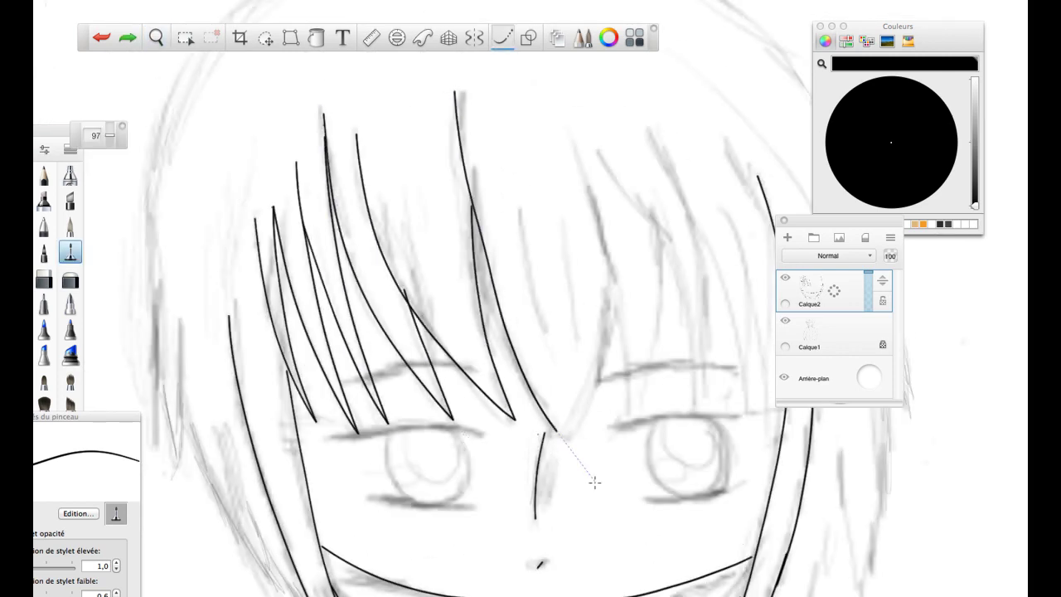
scroll(596, 312, down, 2)
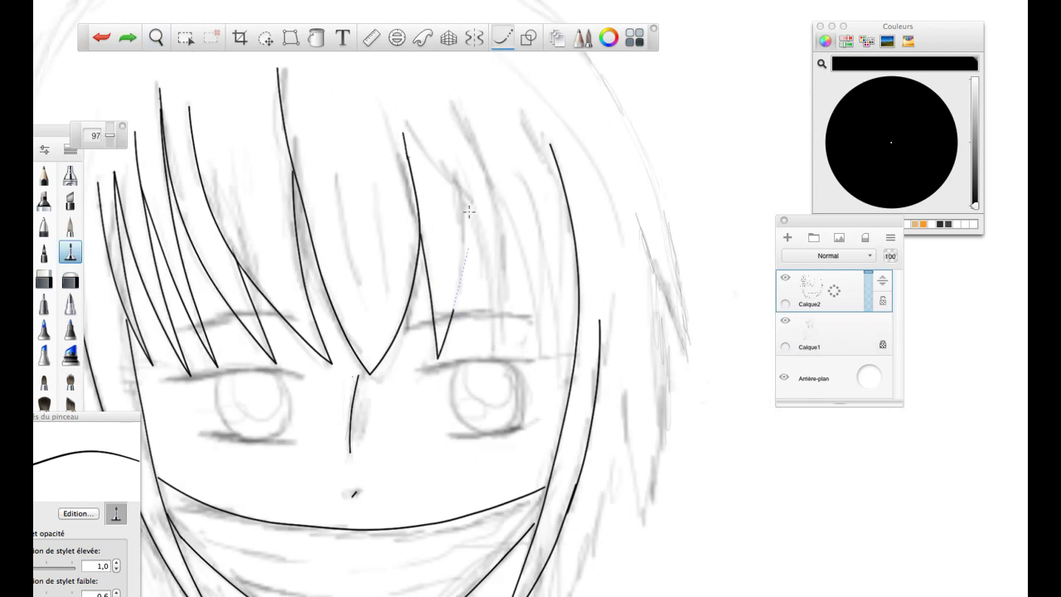
scroll(415, 190, down, 4)
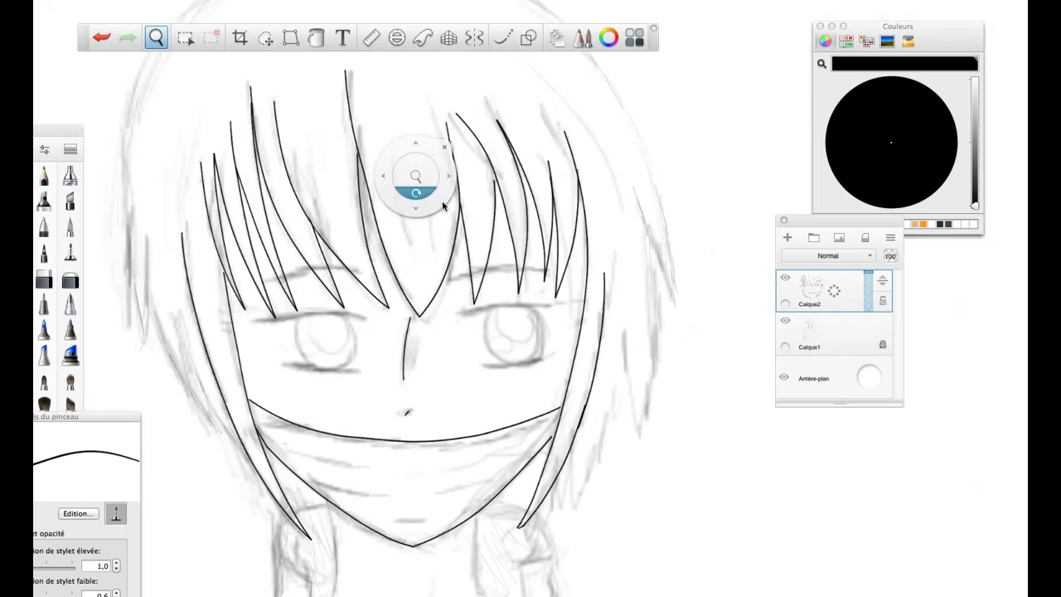
- Ink the hair's outer outline over the crown and down both sides, ending in pointed tips
scroll(379, 268, up, 3)
drag(451, 103, 338, 127)
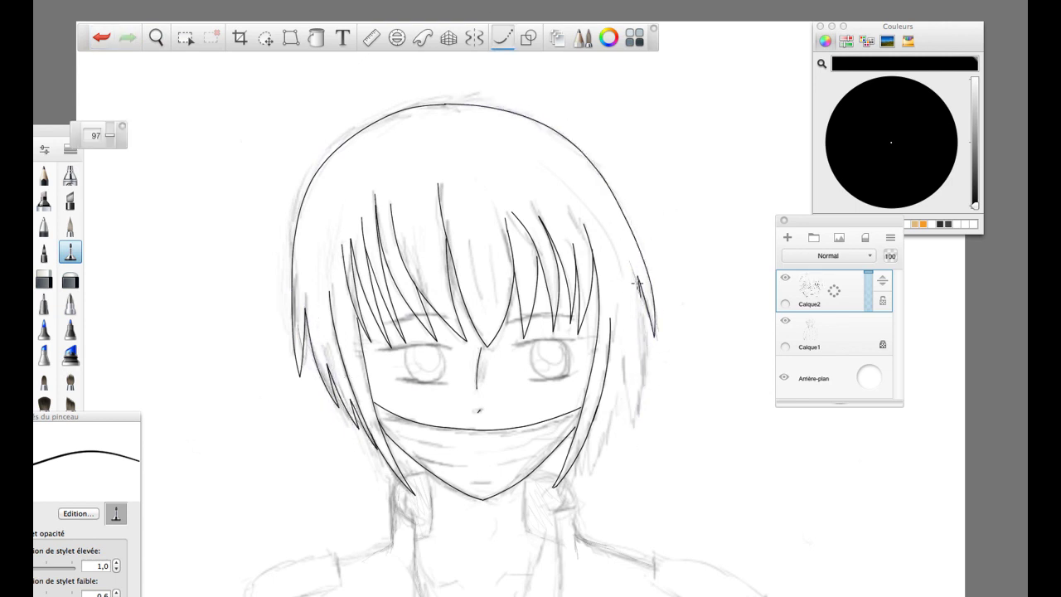
scroll(739, 332, down, 3)
- Ink both sides of the neck opening and the fold lines on the mask
scroll(503, 255, up, 5)
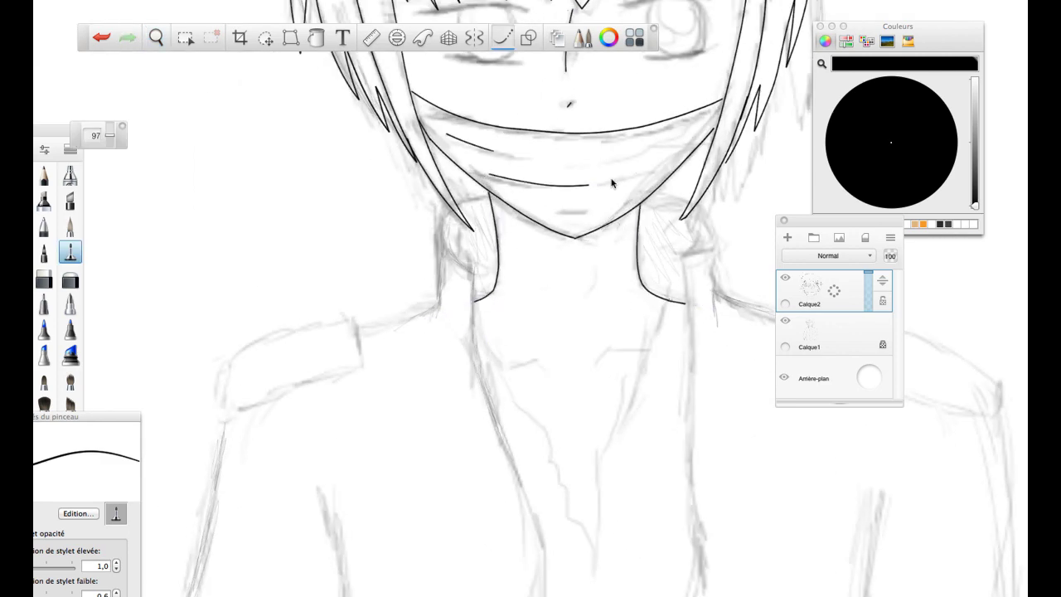
scroll(612, 182, down, 3)
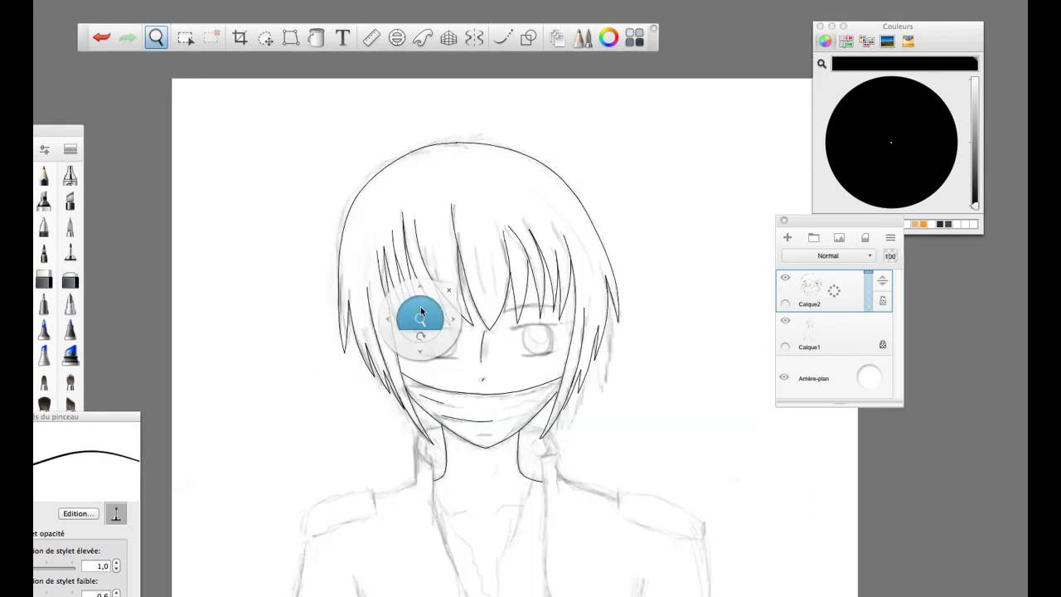
- Ink the eyebrows and the upper and lower eyelid lines of both eyes
scroll(355, 308, up, 5)
drag(383, 314, 508, 304)
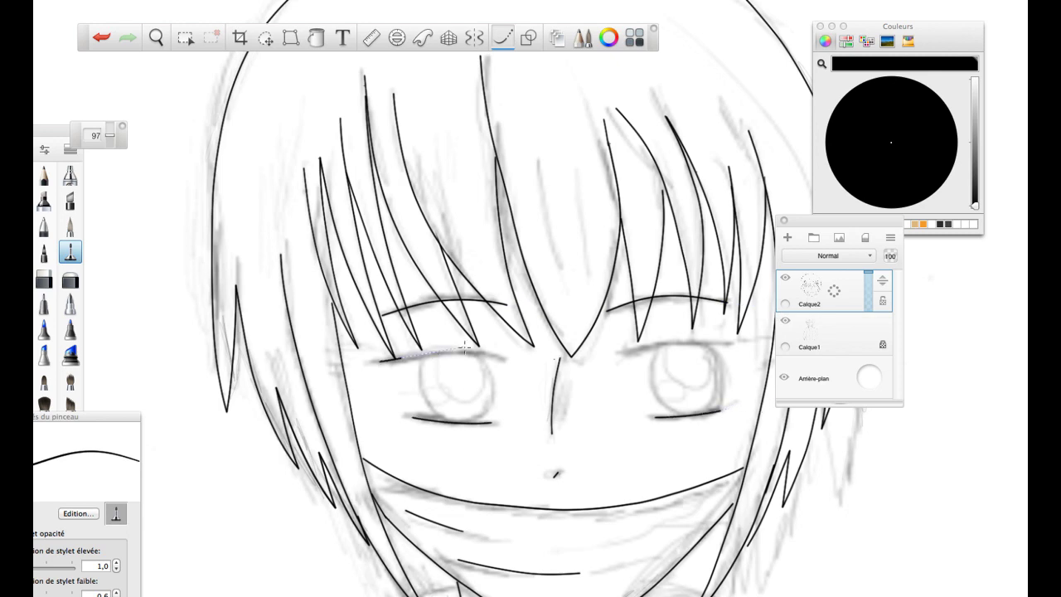
scroll(792, 362, down, 3)
- Ink the jacket collar with its upper front edges and the right shoulder line
scroll(422, 332, up, 5)
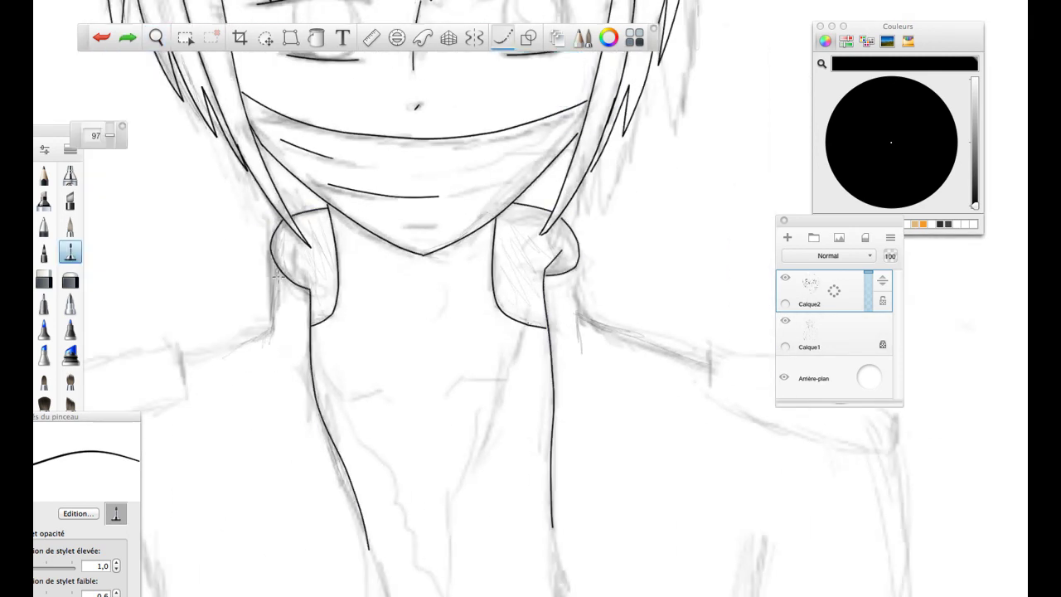
scroll(417, 192, down, 2)
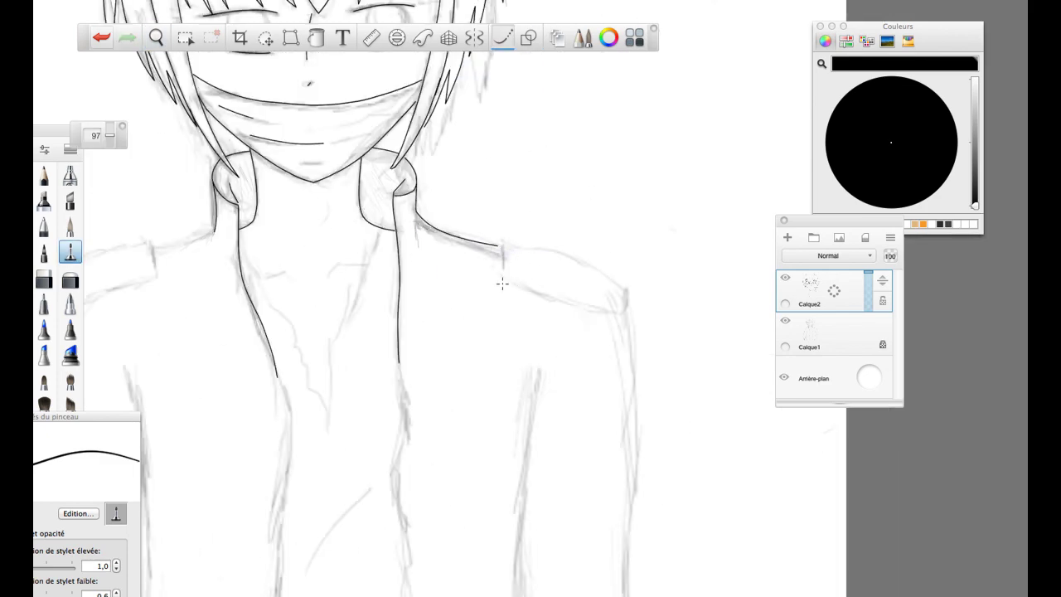
- Ink the shoulder straps on both shoulders and the left shoulder line, undoing a faulty stroke
scroll(504, 308, up, 3)
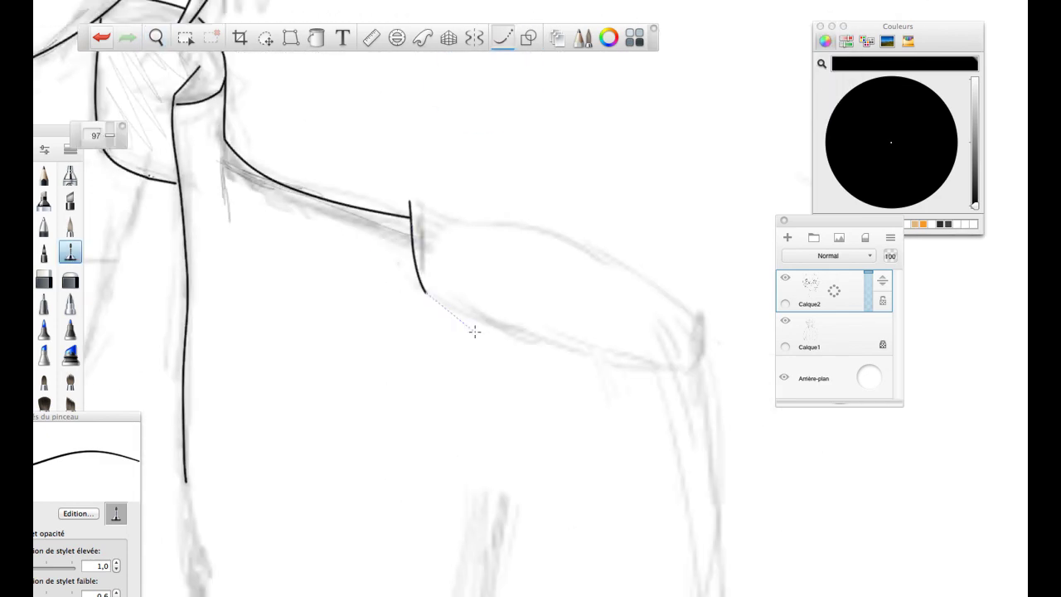
scroll(450, 89, left, 5)
drag(509, 213, 315, 282)
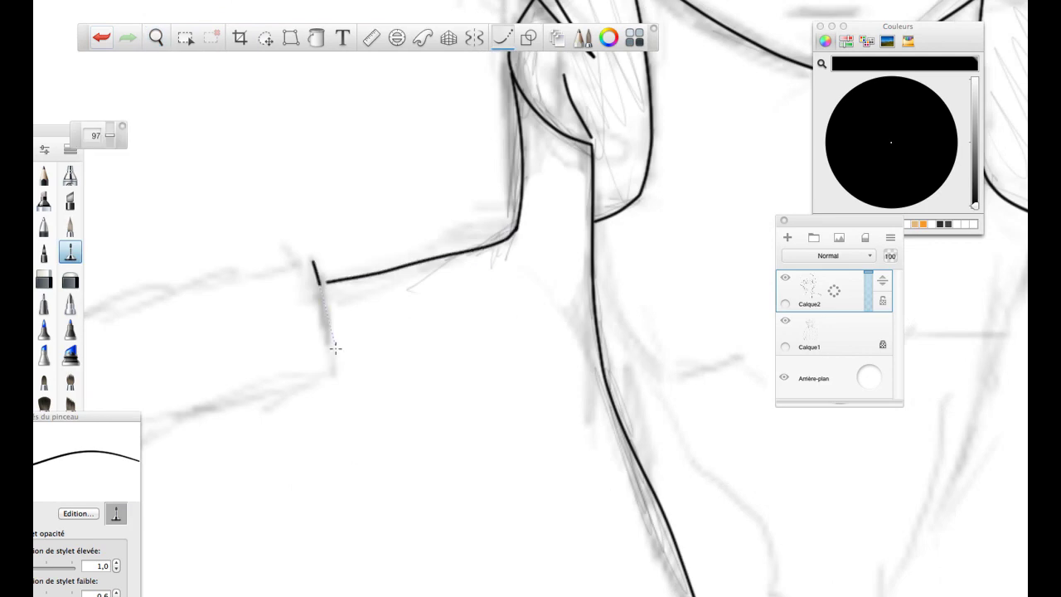
key(super+z)
scroll(307, 426, down, 3)
scroll(379, 217, up, 3)
click(457, 286)
- Ink the throat mark, the collarbones and the shirt's ragged V-shaped neckline
scroll(436, 224, right, 5)
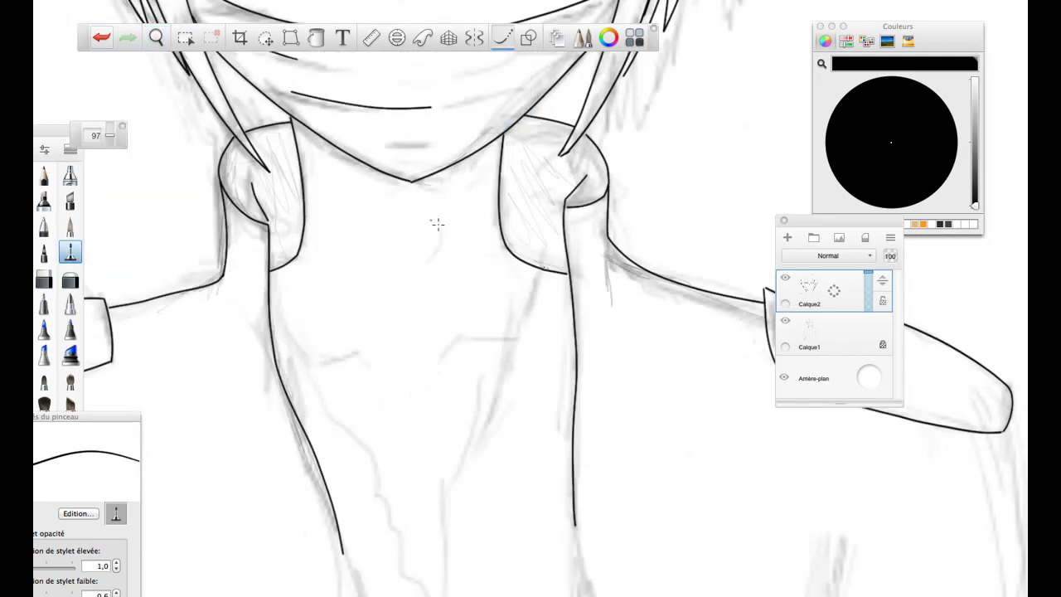
click(418, 550)
scroll(418, 550, down, 3)
key(space)
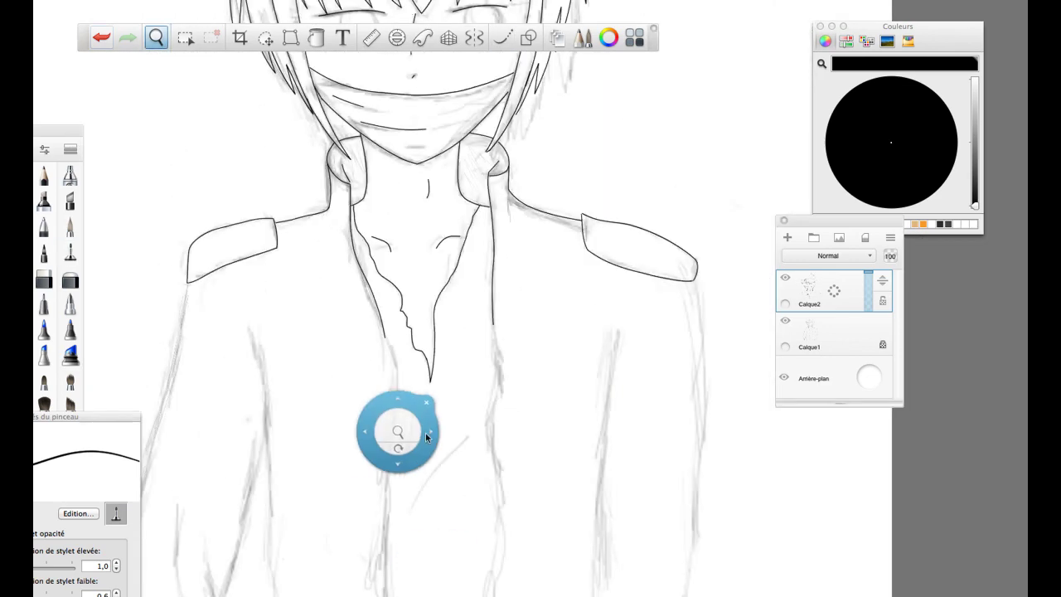
- Ink the jacket's front edges down to the canvas edge and add the shirt's crease lines
scroll(426, 433, up, 2)
key(super+z)
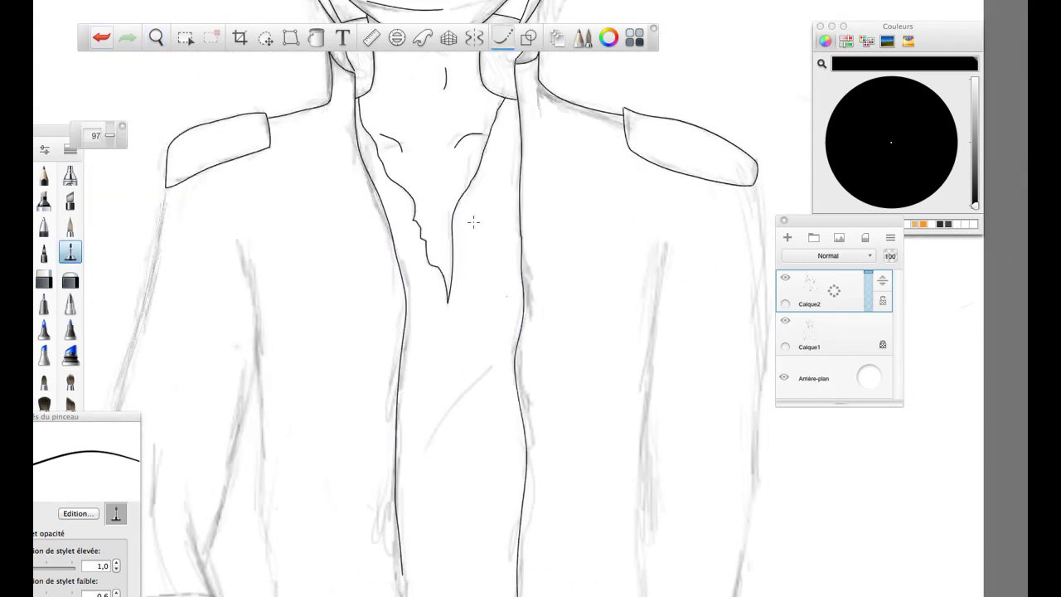
scroll(474, 222, down, 5)
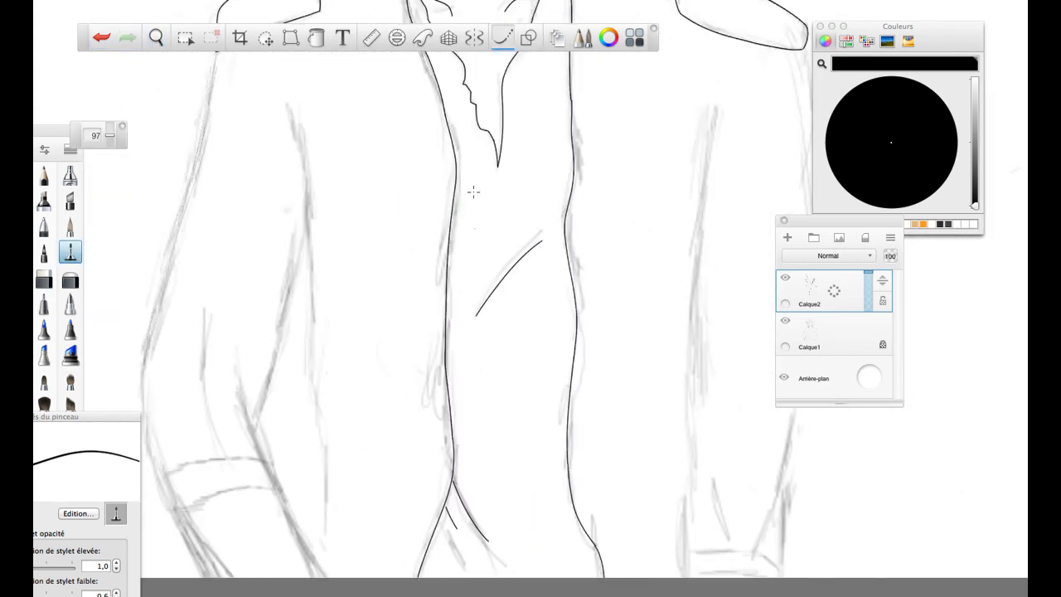
- Ink the left sleeve's contours, its elbow folds and the cuff band
scroll(473, 191, down, 3)
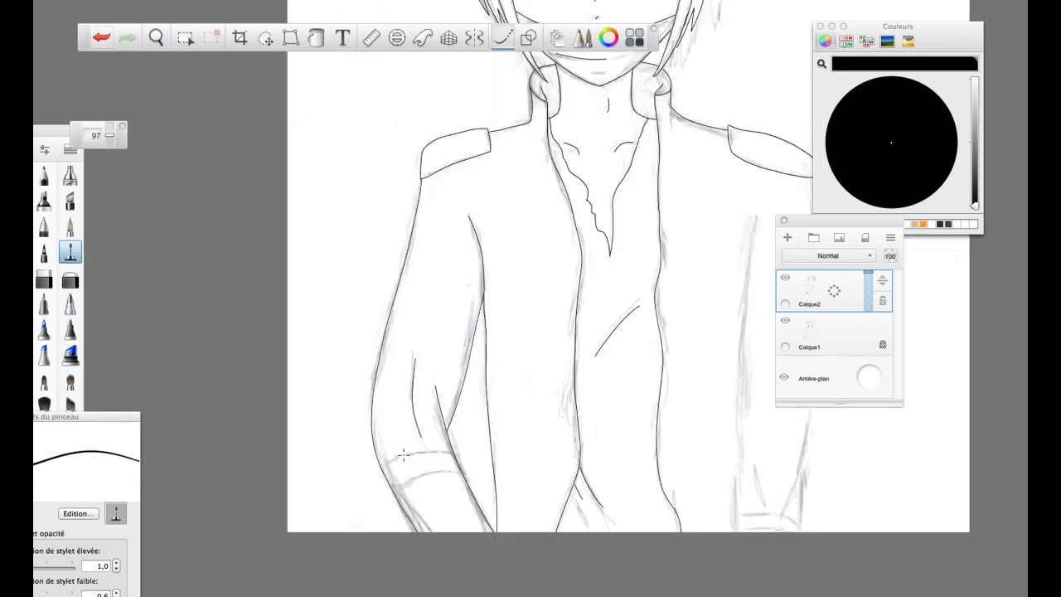
scroll(469, 453, down, 3)
scroll(525, 307, down, 3)
- Ink the right sleeve's contours, its fold line and the cuff at the canvas edge
scroll(490, 280, up, 4)
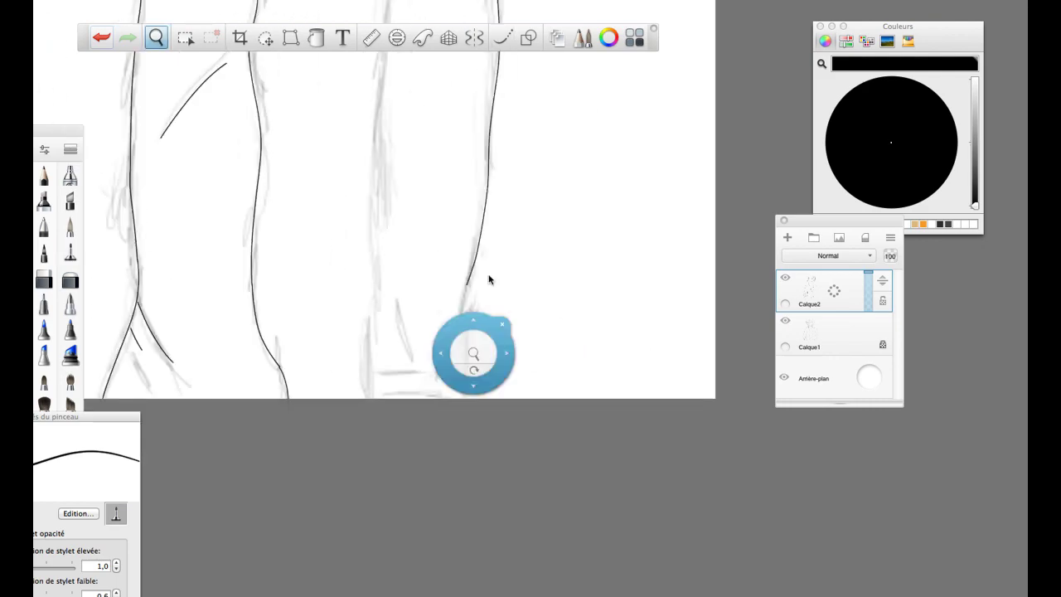
scroll(377, 400, down, 3)
scroll(433, 390, up, 2)
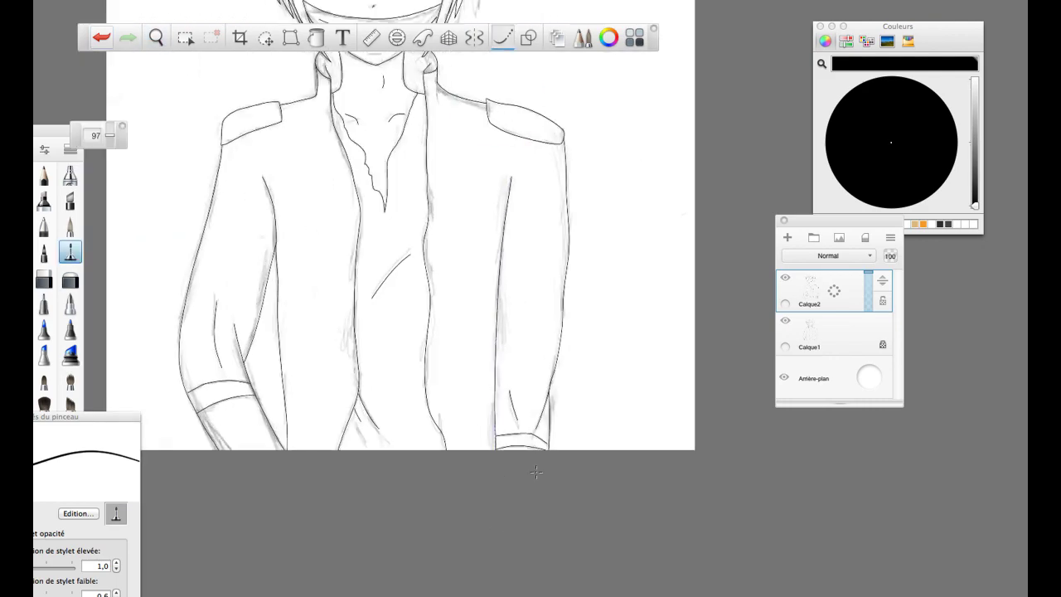
- Outline the irises in black and fill the left iris with cyan on a new layer below the line art
scroll(734, 379, up, 3)
scroll(563, 478, down, 1)
scroll(753, 269, up, 3)
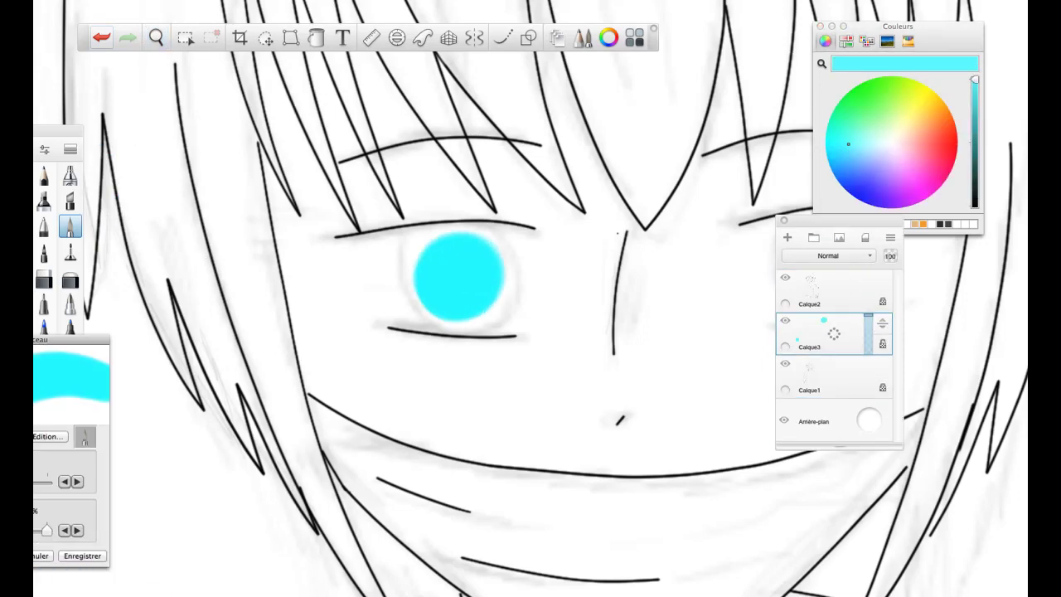
drag(406, 227, 363, 283)
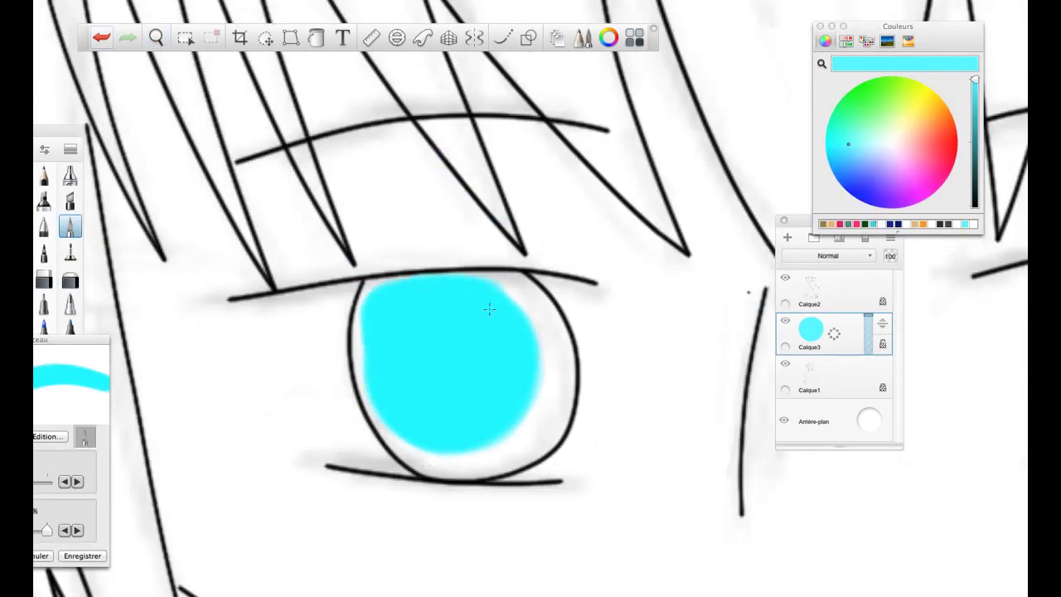
mouse_move(490, 309)
mouse_down()
mouse_move(535, 426)
mouse_move(390, 398)
mouse_up()
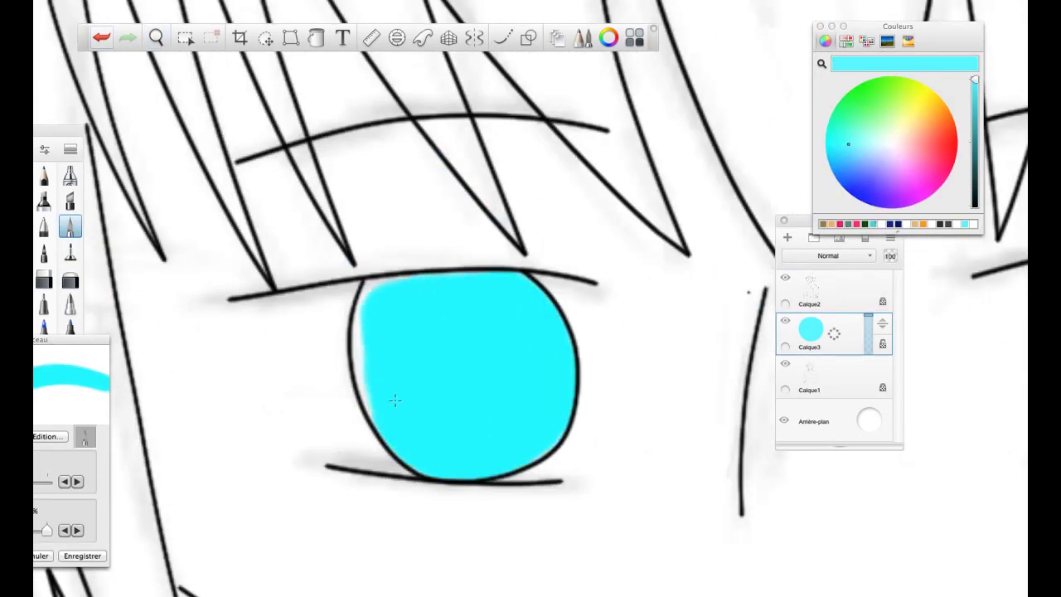
drag(237, 284, 249, 307)
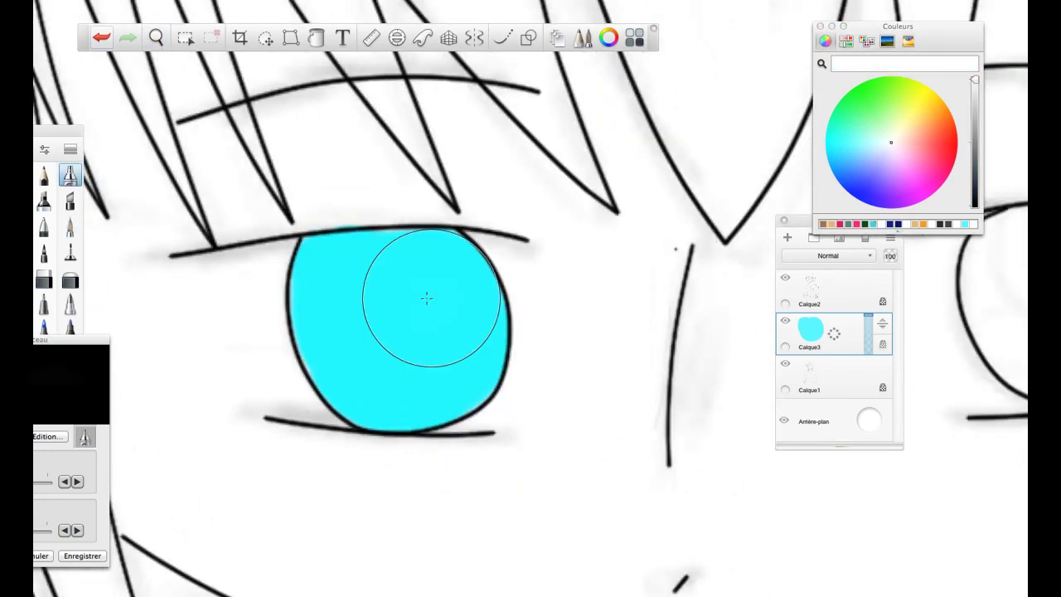
- Shade the left iris with soft white highlights and paint a black oval pupil at its centre
mouse_move(448, 381)
mouse_down()
mouse_move(361, 404)
mouse_move(448, 377)
mouse_up()
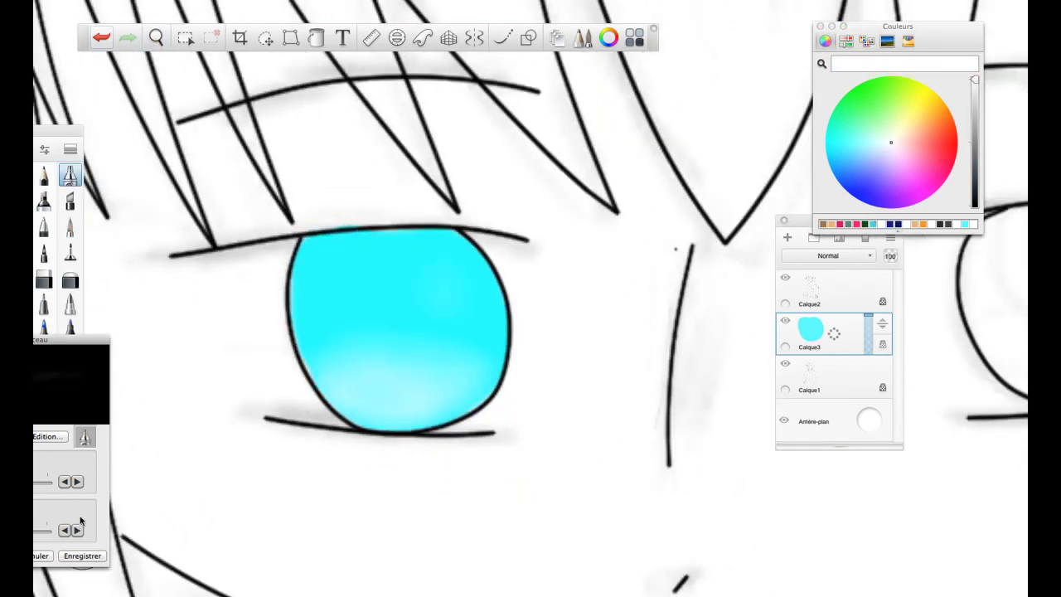
mouse_move(431, 265)
mouse_down()
mouse_move(472, 307)
mouse_move(440, 274)
mouse_up()
drag(327, 369, 362, 340)
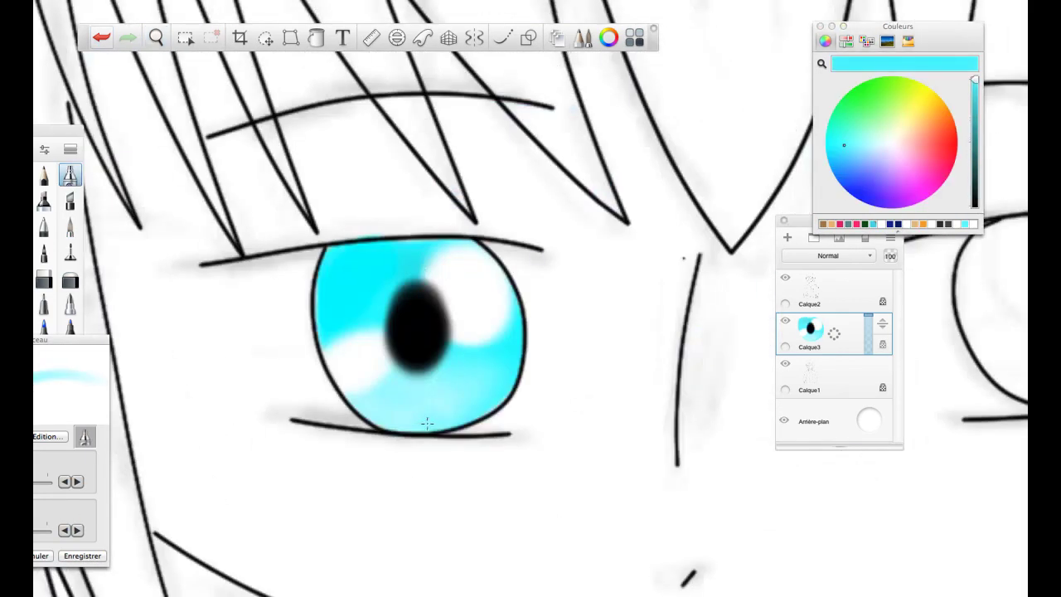
drag(426, 421, 614, 493)
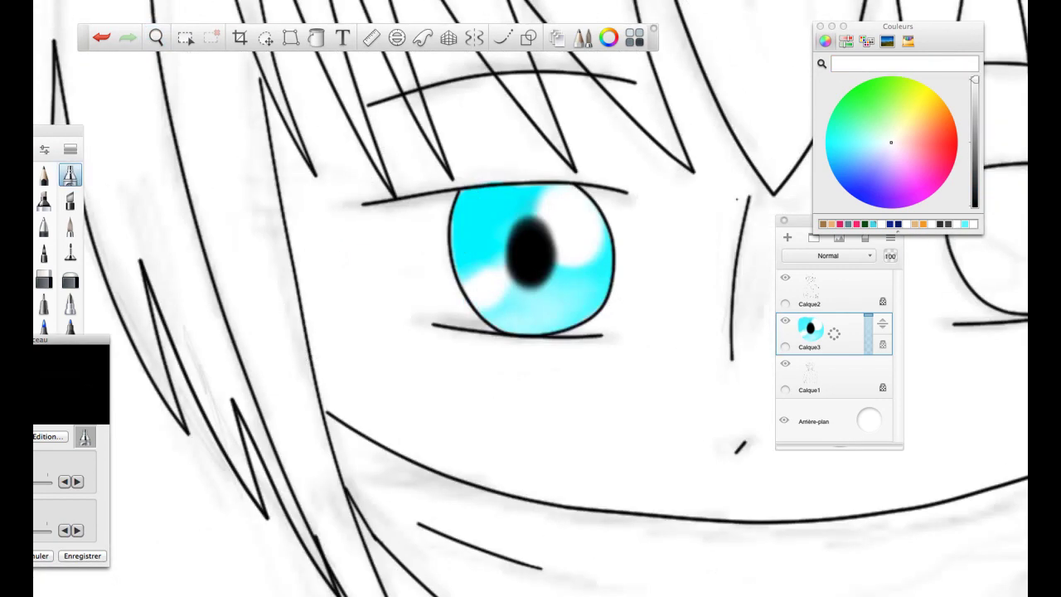
- Fill the right iris with the same cyan up to its outline
click(956, 228)
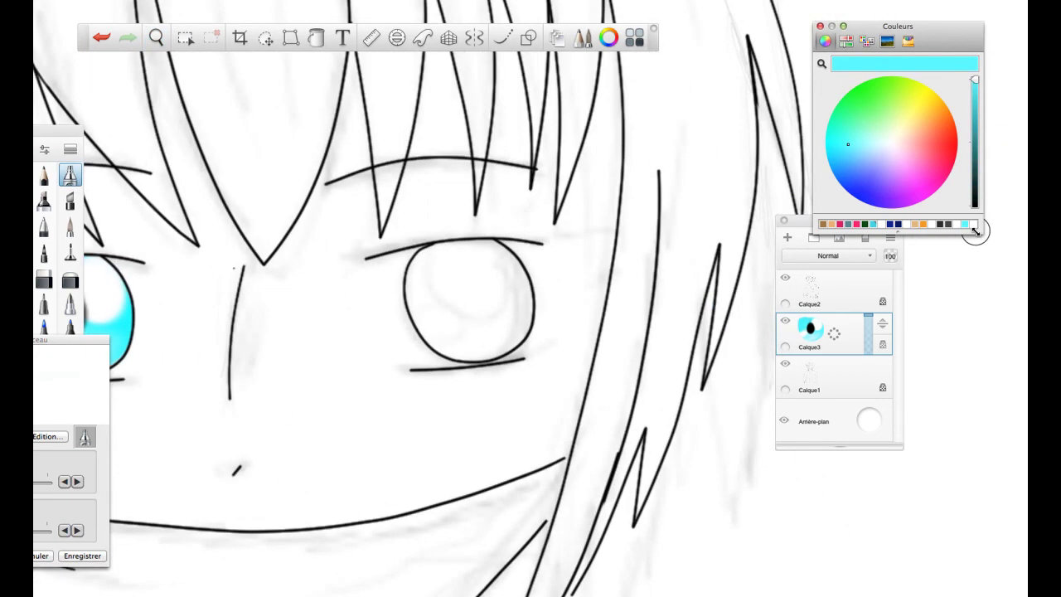
mouse_move(497, 248)
mouse_down()
mouse_move(440, 295)
mouse_move(514, 356)
mouse_up()
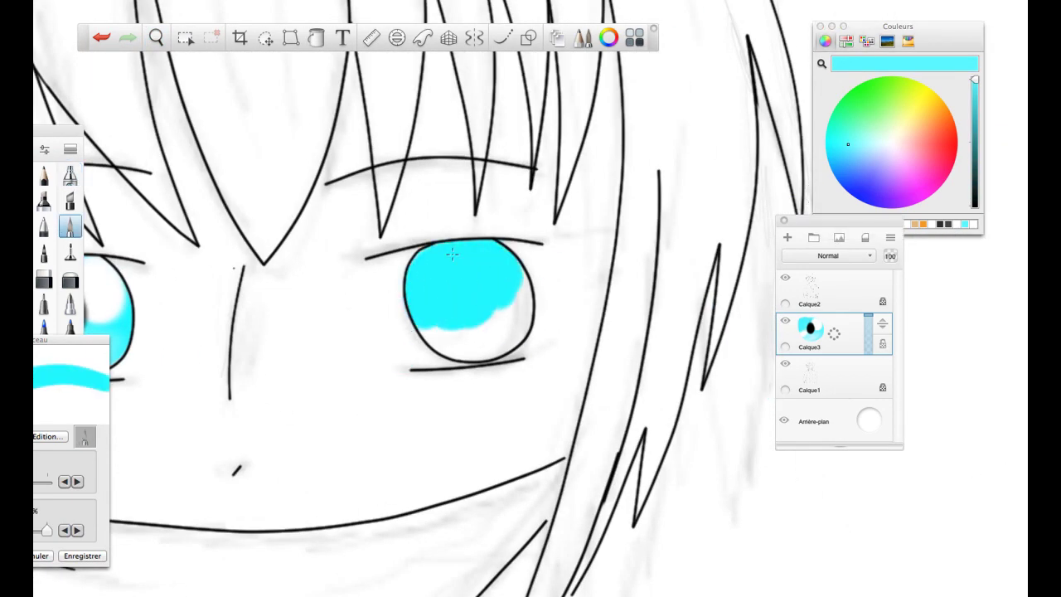
drag(452, 254, 464, 348)
- Shade the upper part of the right iris in darker blue with the airbrush and undo the last stroke
click(69, 174)
click(837, 152)
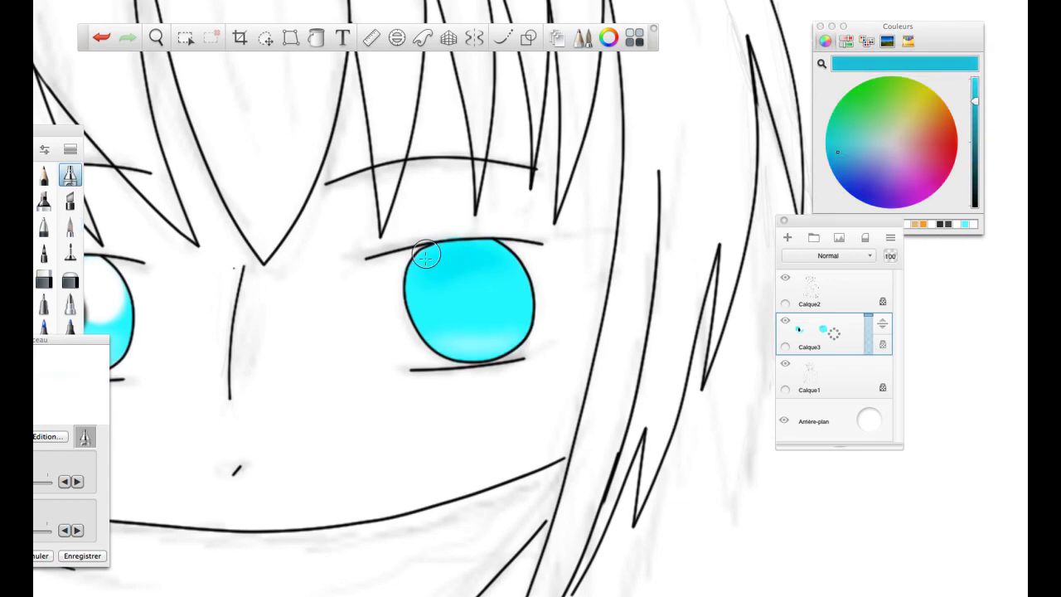
click(426, 257)
key(Return)
key(super+z)
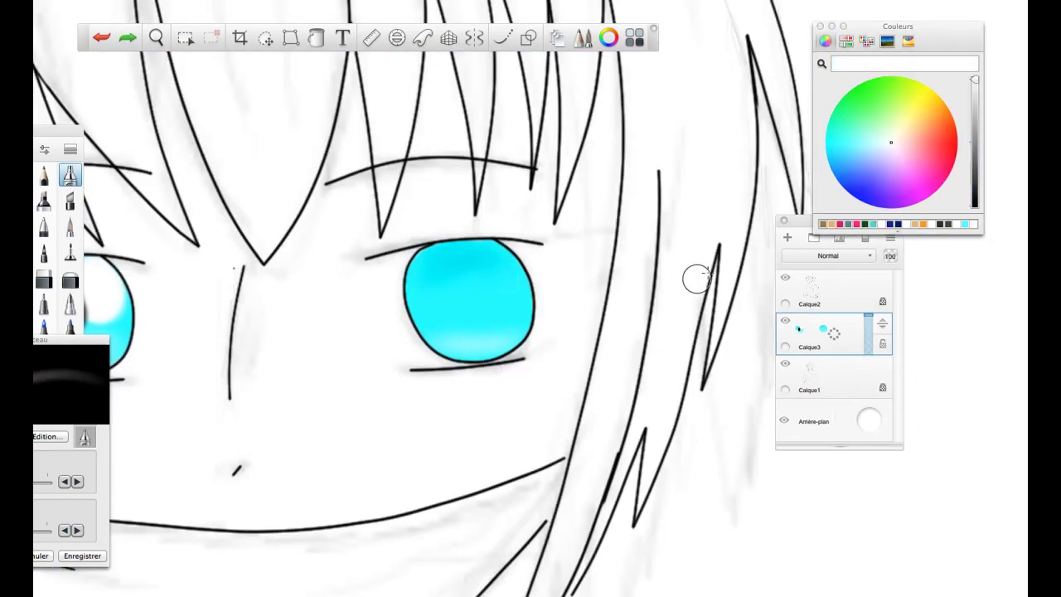
- Shade the right iris with soft white highlights and paint a black oval pupil at its centre
drag(518, 253, 497, 303)
drag(419, 319, 455, 335)
click(939, 224)
drag(469, 278, 472, 311)
mouse_move(556, 438)
mouse_down()
mouse_move(595, 455)
mouse_move(547, 414)
mouse_up()
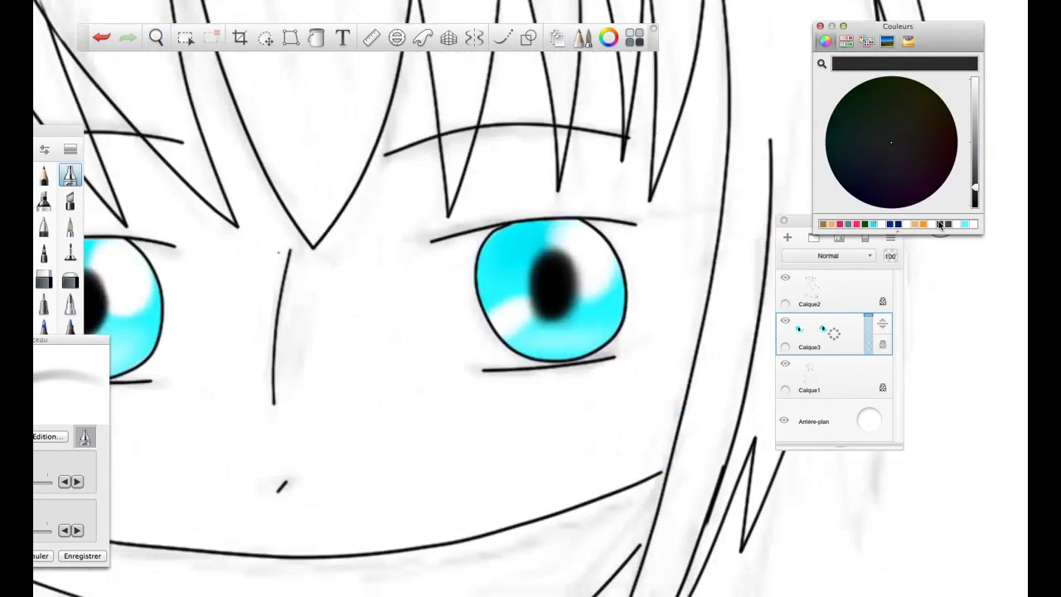
- Thicken the right eye's upper and lower lid lines with black brush strokes and undo the last stroke
click(70, 225)
drag(429, 241, 671, 224)
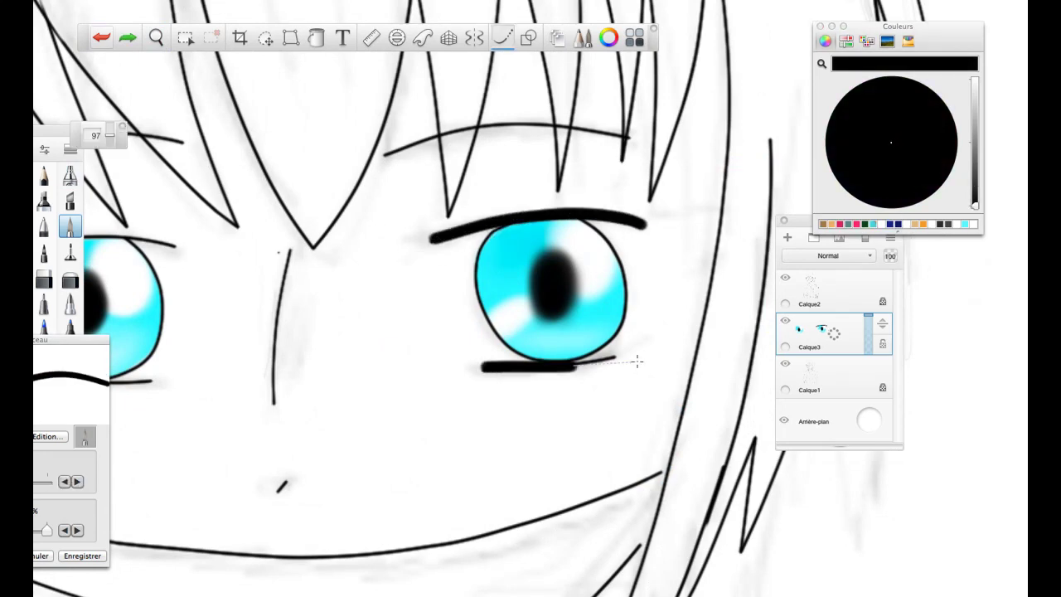
key(super+z)
- Thicken the left eye's upper and lower lid lines in black with a short outer-corner lash, undoing faulty strokes
mouse_move(308, 275)
mouse_down()
mouse_move(583, 270)
mouse_move(531, 292)
mouse_move(174, 313)
mouse_up()
scroll(415, 315, up, 2)
key(super+z)
scroll(270, 320, up, 2)
scroll(602, 509, down, 8)
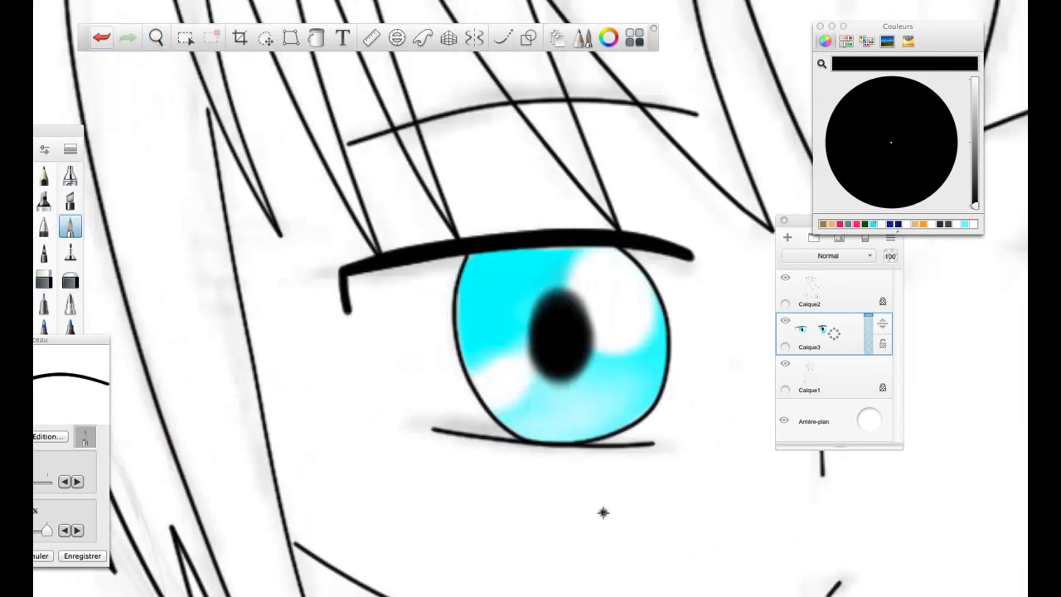
scroll(547, 410, up, 6)
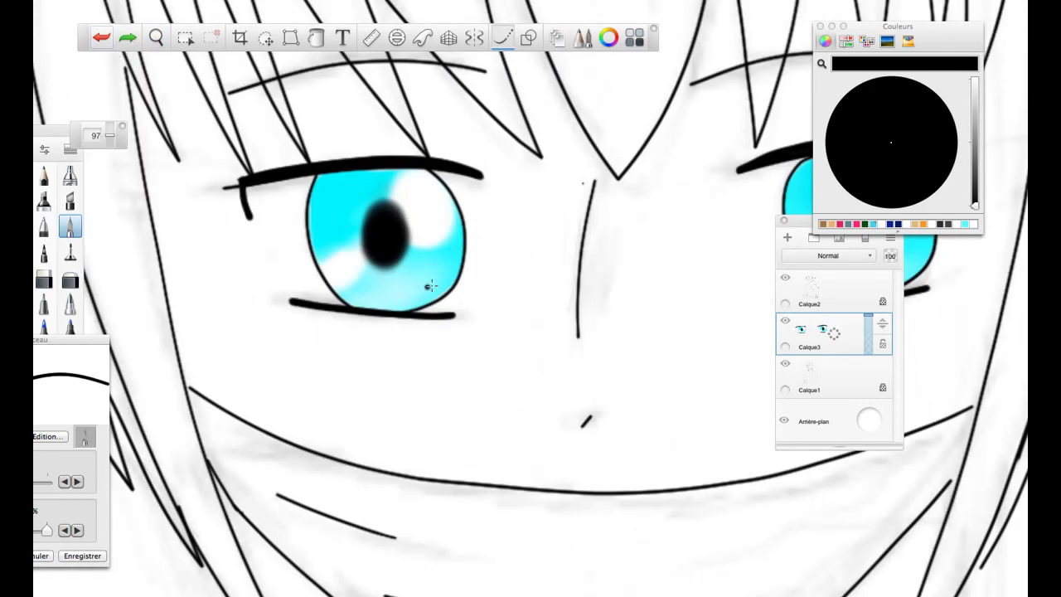
scroll(423, 313, down, 6)
scroll(635, 486, up, 5)
key(super+z)
- Hide the pencil sketch, add a layer below the eyes and try pale cyan and lavender strokes on the hair
click(829, 377)
scroll(581, 332, down, 3)
click(825, 40)
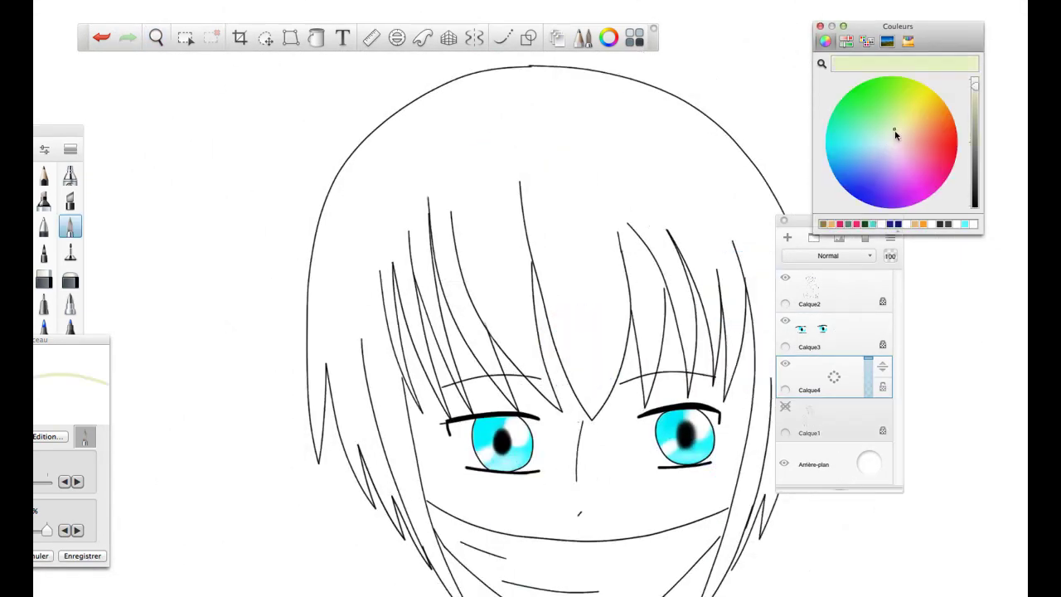
click(888, 142)
drag(531, 132, 543, 179)
drag(510, 116, 469, 170)
click(888, 148)
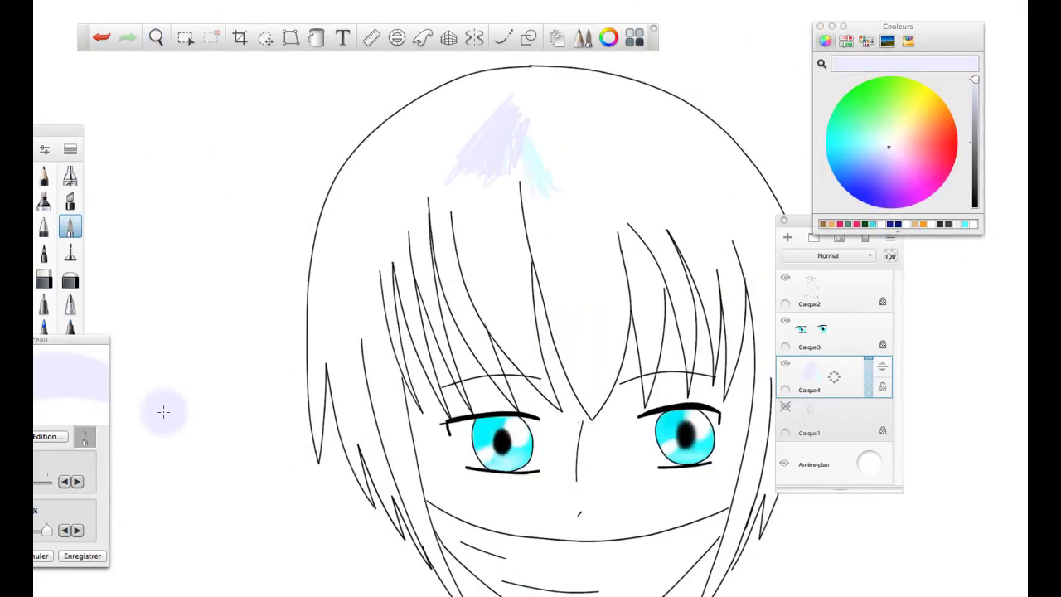
- Fill the crown of the hair with very pale lavender and set the background colour to bright pink
mouse_move(530, 124)
mouse_down()
mouse_move(623, 168)
mouse_move(453, 171)
mouse_up()
mouse_move(475, 110)
mouse_down()
mouse_move(685, 154)
mouse_move(684, 100)
mouse_move(696, 147)
mouse_up()
scroll(481, 309, up, 3)
mouse_move(389, 93)
mouse_down()
mouse_move(472, 254)
mouse_move(535, 414)
mouse_up()
mouse_move(869, 462)
mouse_down()
mouse_move(872, 478)
mouse_move(898, 439)
mouse_up()
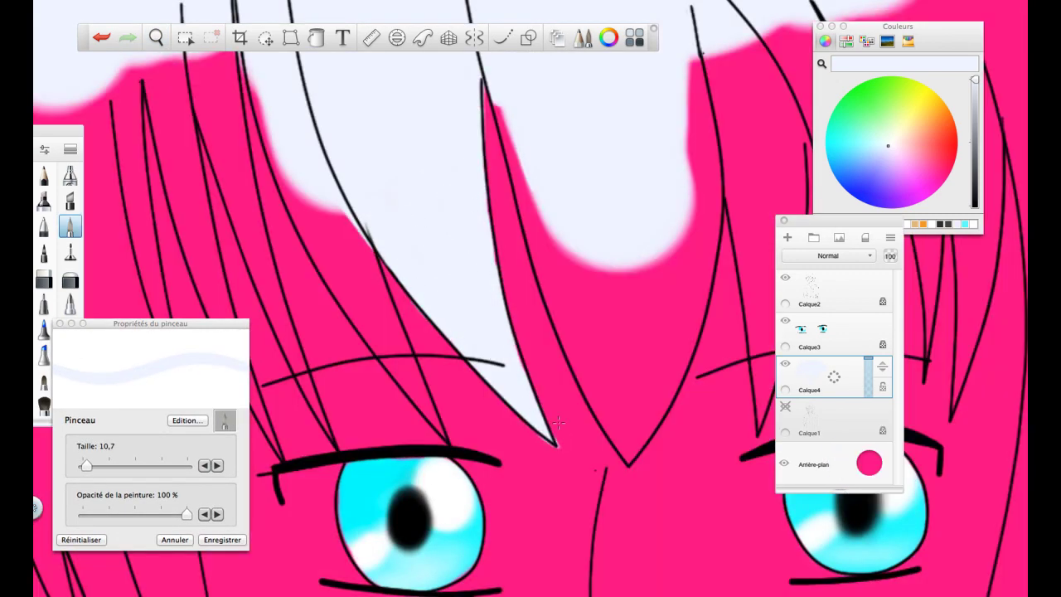
- Paint the central and right fringe locks pale lavender up to their outlines with the brush at size 10.7
mouse_move(559, 423)
mouse_down()
mouse_move(516, 147)
mouse_move(266, 86)
mouse_move(319, 250)
mouse_move(379, 302)
mouse_move(431, 409)
mouse_move(411, 429)
mouse_move(578, 352)
mouse_move(626, 450)
mouse_move(710, 208)
mouse_up()
scroll(710, 208, up, 3)
mouse_move(497, 306)
mouse_down()
mouse_move(522, 244)
mouse_move(580, 249)
mouse_move(516, 388)
mouse_move(516, 489)
mouse_up()
drag(609, 290, 613, 489)
scroll(614, 489, up, 3)
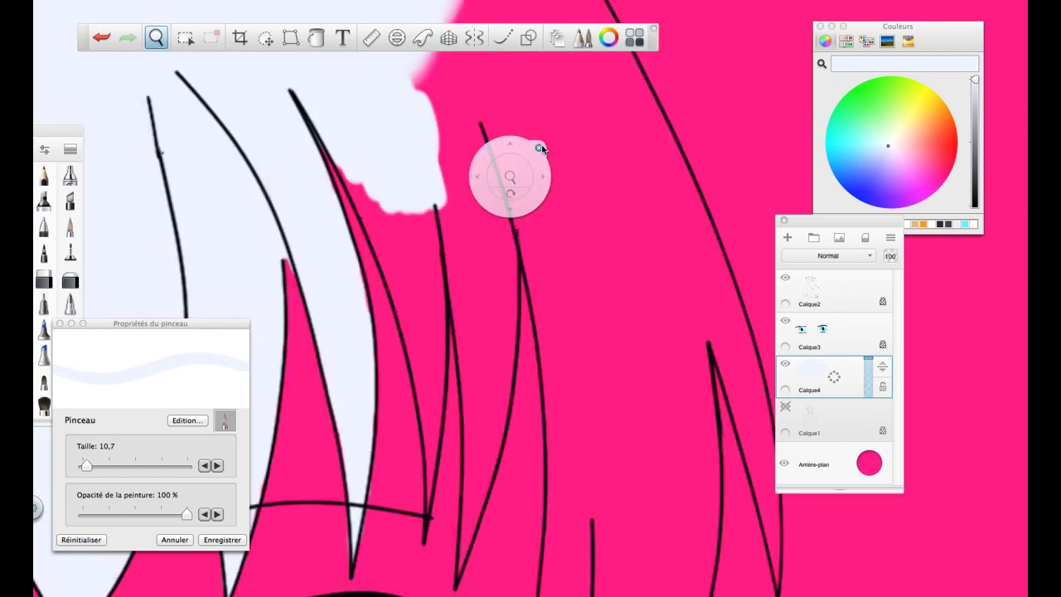
drag(464, 78, 415, 522)
mouse_move(459, 309)
mouse_down()
mouse_move(501, 324)
mouse_move(476, 400)
mouse_up()
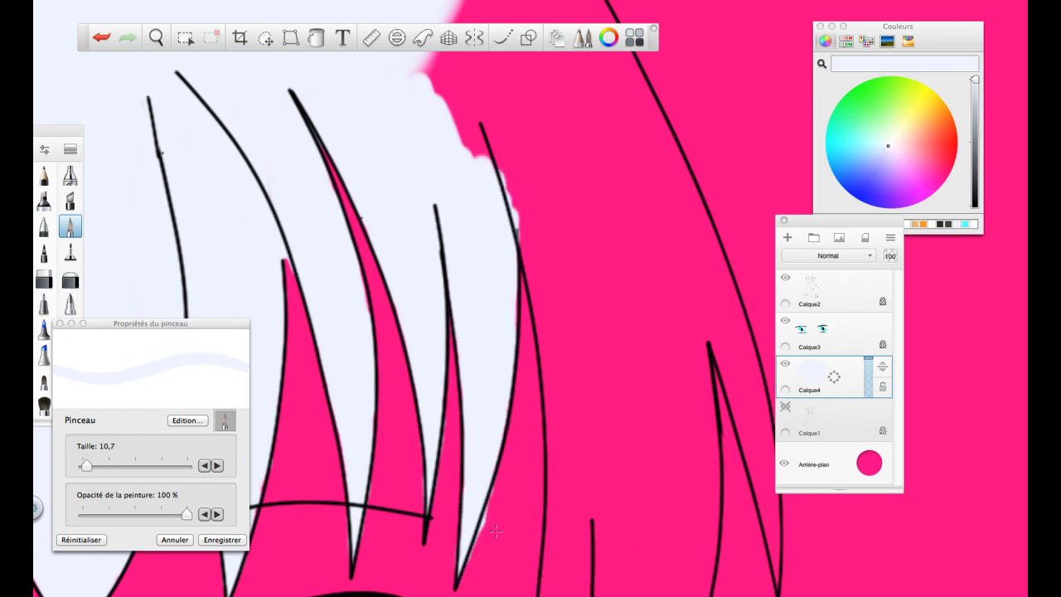
- Fill the hair along the right side of the crown with pale lavender, using the brush at size 29.3 for the broad area
scroll(476, 400, down, 3)
key(bracketright)
mouse_move(473, 315)
mouse_down()
mouse_move(443, 232)
mouse_move(500, 403)
mouse_move(542, 386)
mouse_up()
key(bracketleft)
key(bracketleft)
key(bracketleft)
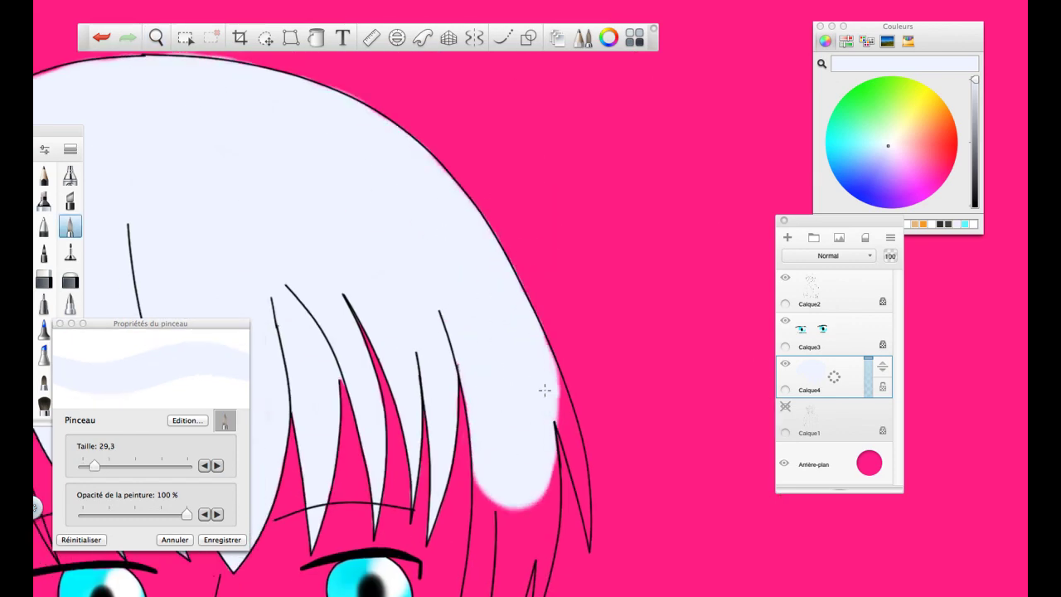
scroll(516, 370, up, 3)
drag(485, 166, 516, 371)
- Paint the right side locks pale lavender down to their pointed tips with the brush at size 11.2
scroll(516, 371, down, 3)
key(bracketright)
mouse_move(580, 166)
mouse_down()
mouse_move(545, 357)
mouse_move(611, 327)
mouse_up()
drag(615, 382, 502, 443)
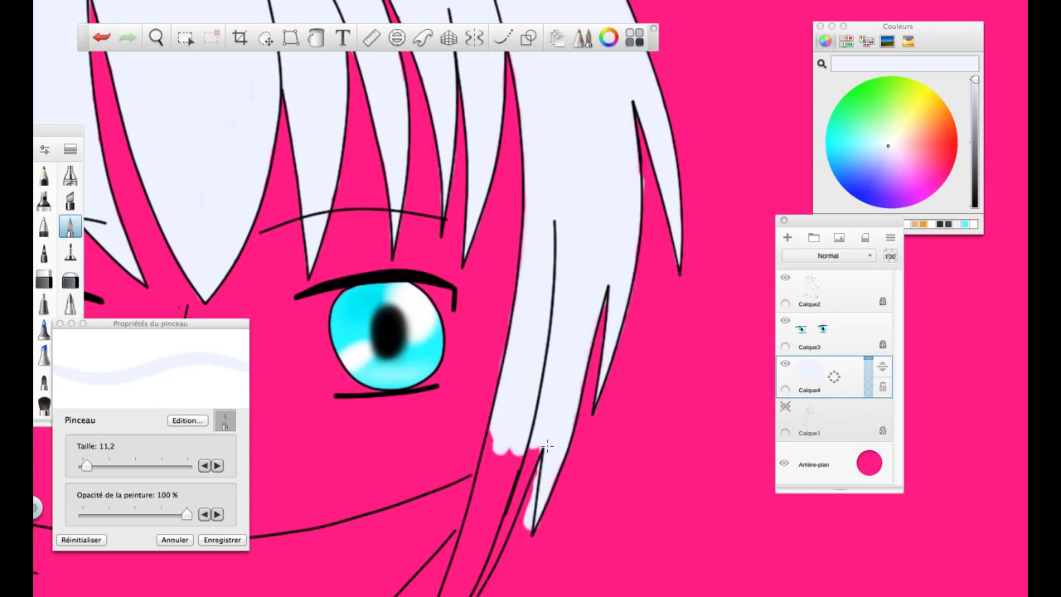
mouse_move(522, 535)
mouse_down()
mouse_move(580, 279)
mouse_move(507, 459)
mouse_up()
scroll(508, 508, down, 3)
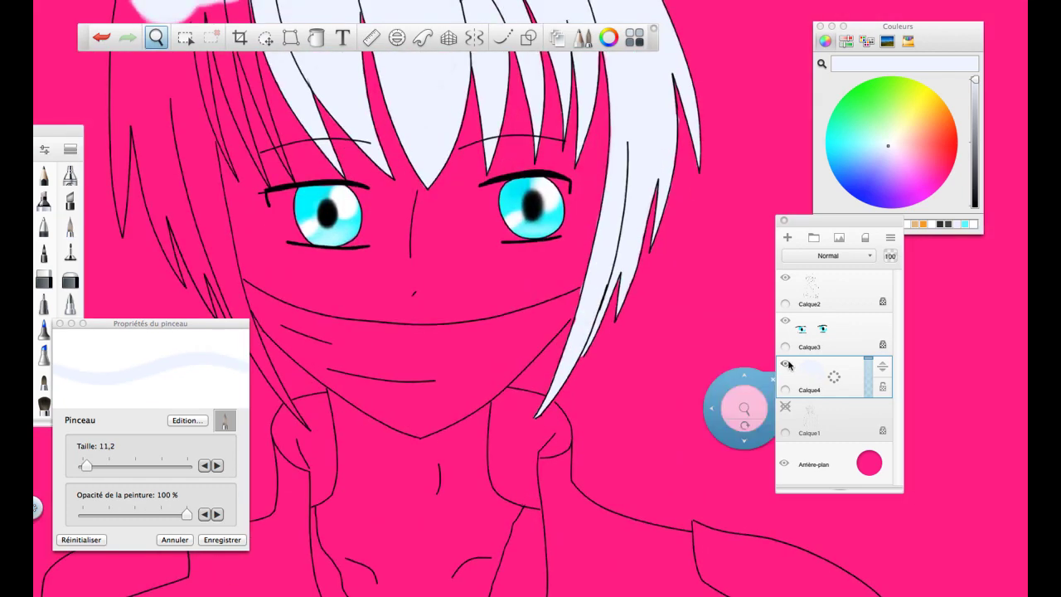
- Fill the narrow left fringe locks with pale lavender up to their outlines with the brush at size 11.2
scroll(497, 237, up, 4)
drag(498, 237, 470, 336)
mouse_move(432, 144)
mouse_down()
mouse_move(469, 387)
mouse_move(514, 557)
mouse_up()
drag(356, 129, 390, 456)
drag(332, 178, 440, 572)
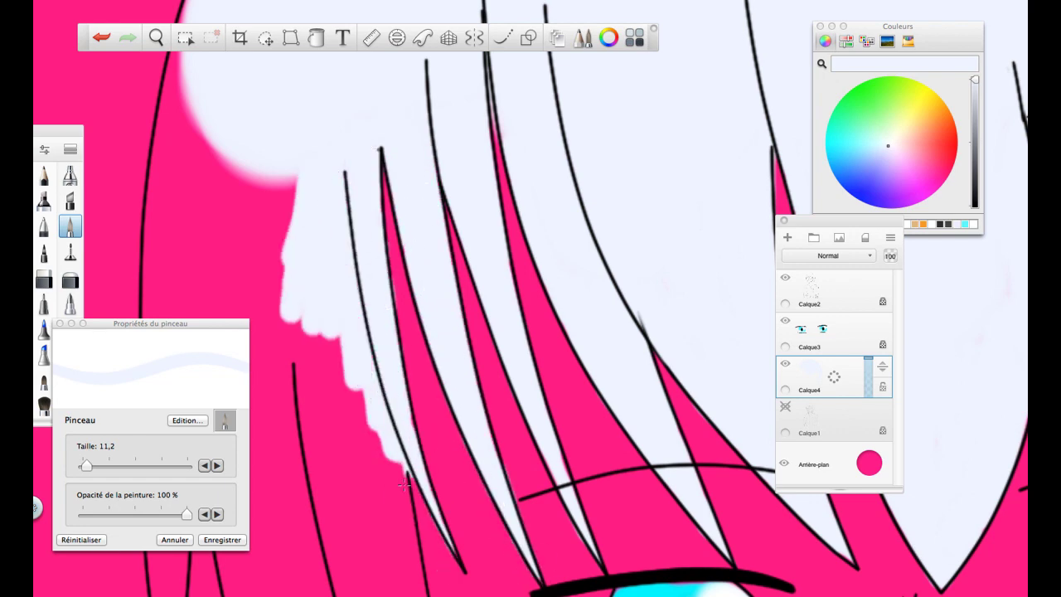
scroll(445, 332, down, 3)
scroll(373, 219, up, 3)
drag(372, 219, 478, 421)
- Paint the long left side locks pale lavender down to their tips and set the background back to white
scroll(478, 421, down, 5)
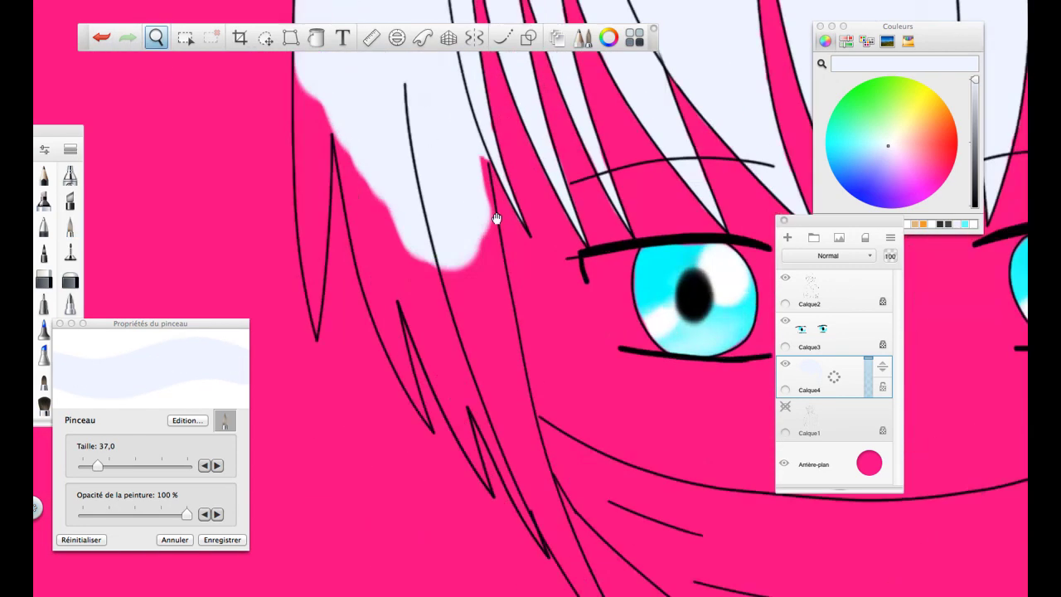
drag(315, 331, 298, 132)
mouse_move(400, 250)
mouse_down()
mouse_move(384, 329)
mouse_move(388, 388)
mouse_move(501, 494)
mouse_move(436, 367)
mouse_move(474, 361)
mouse_move(453, 413)
mouse_move(530, 526)
mouse_up()
scroll(509, 356, down, 5)
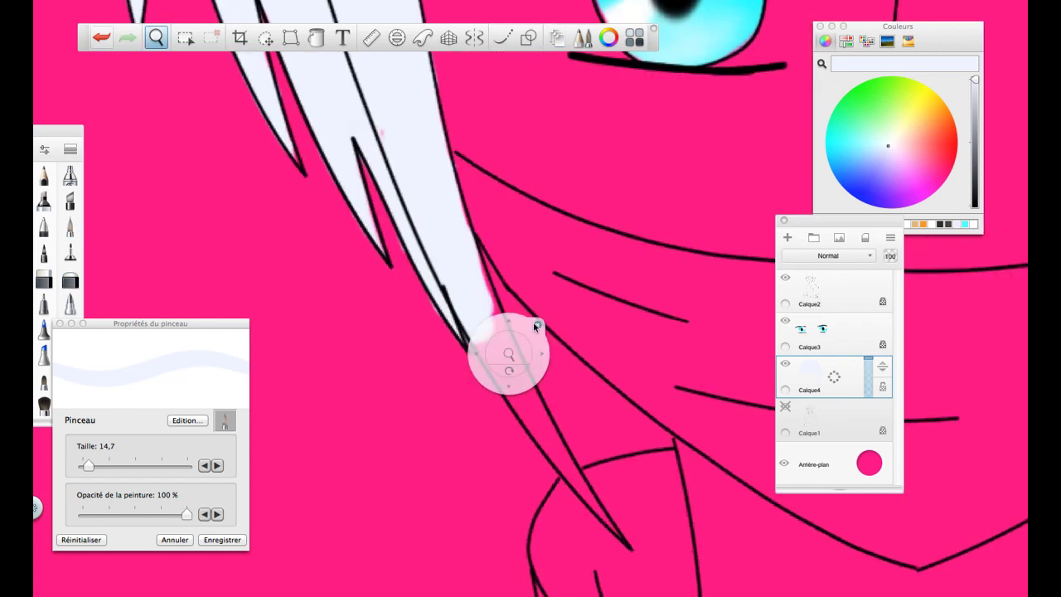
drag(497, 356, 569, 531)
key(space)
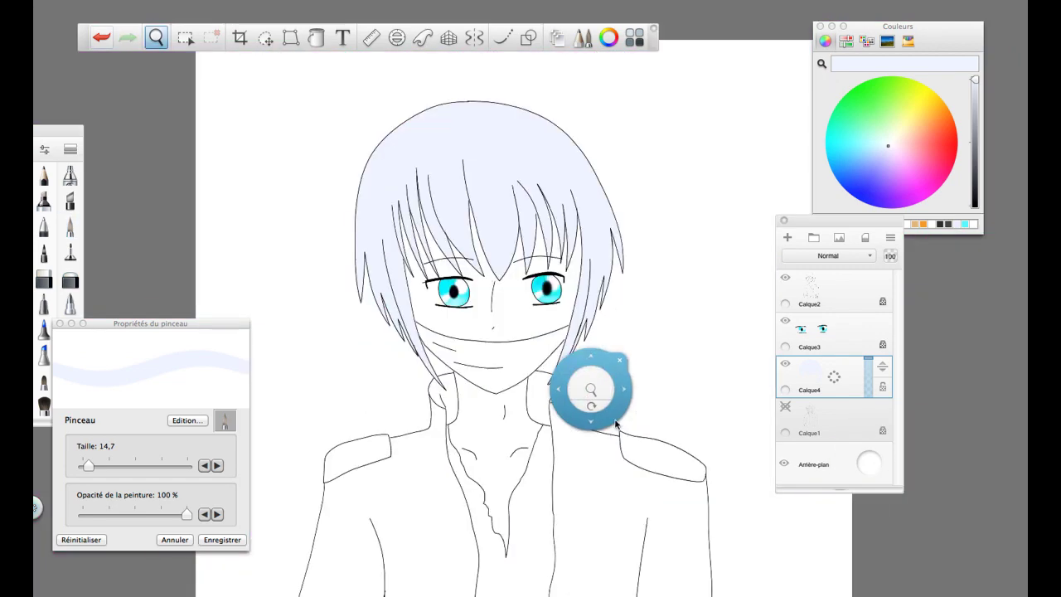
- Streak the hair with soft light-periwinkle strands using the airbrush at size 17.2 and 47% flow
key(8)
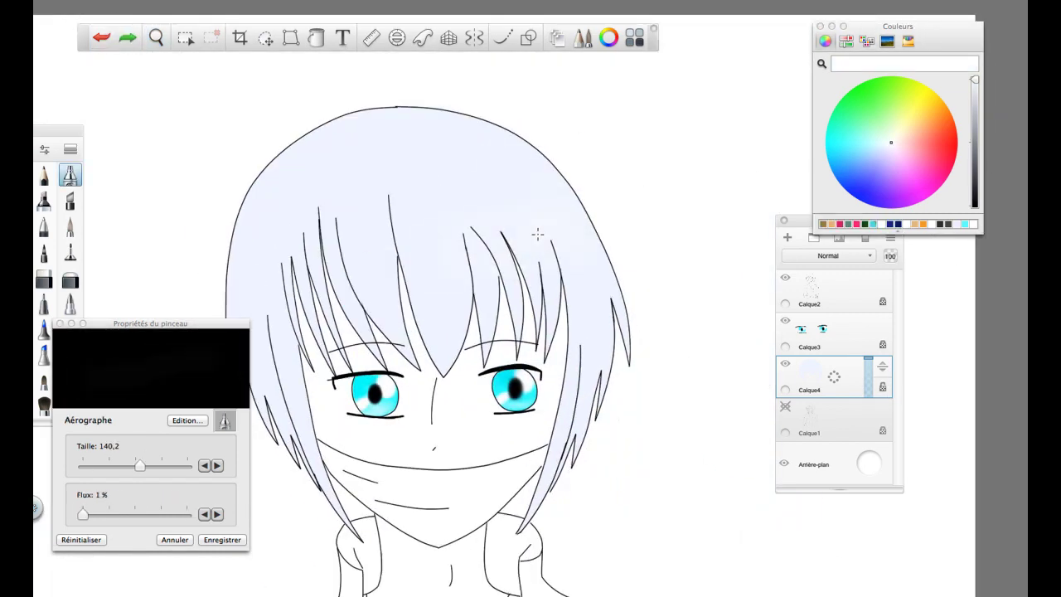
drag(139, 466, 86, 466)
drag(82, 514, 131, 514)
click(884, 150)
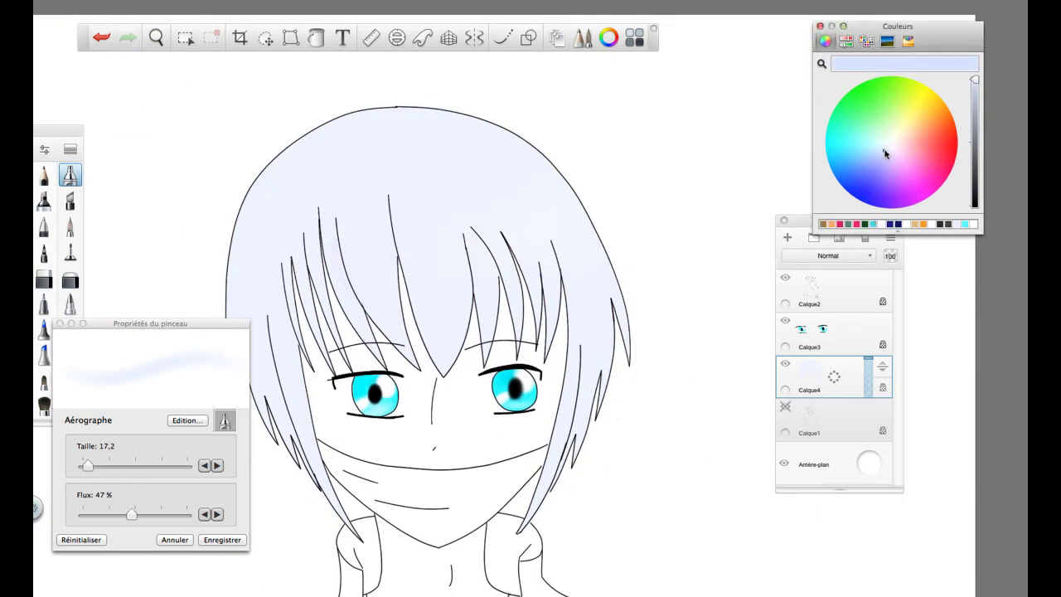
drag(334, 249, 327, 194)
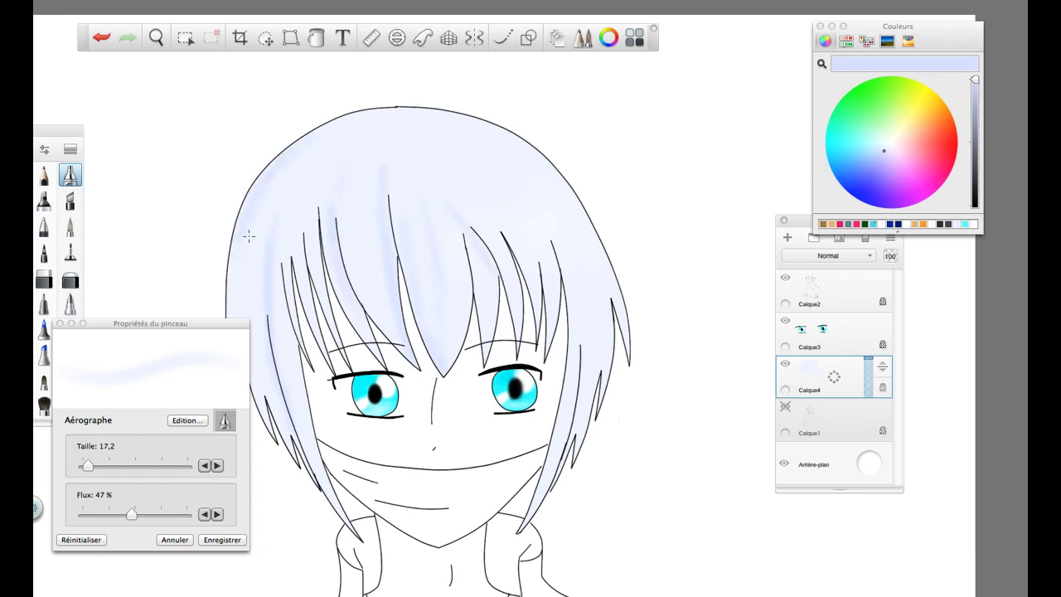
key(space)
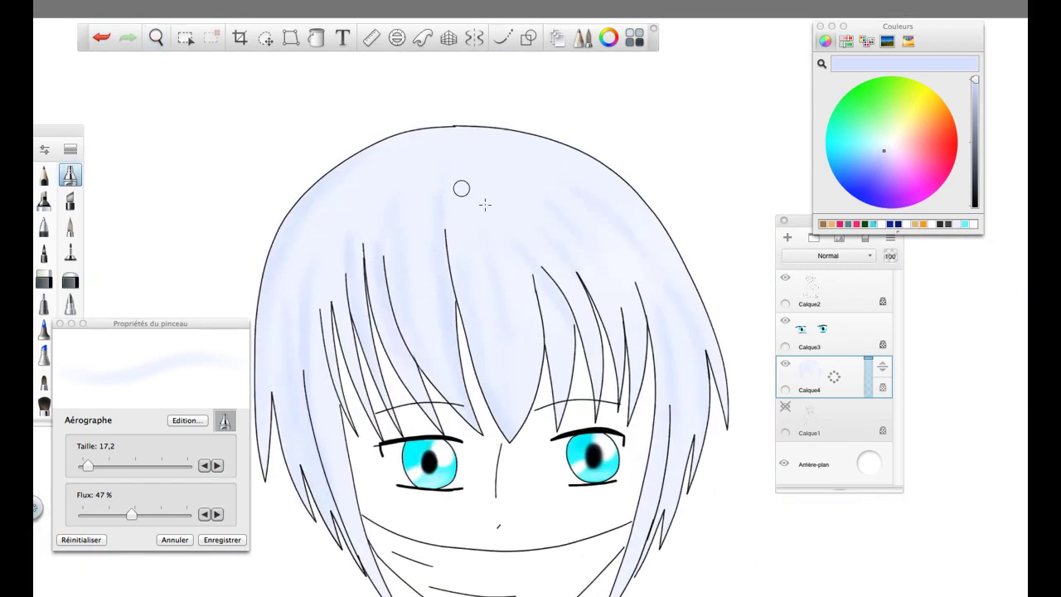
key(space)
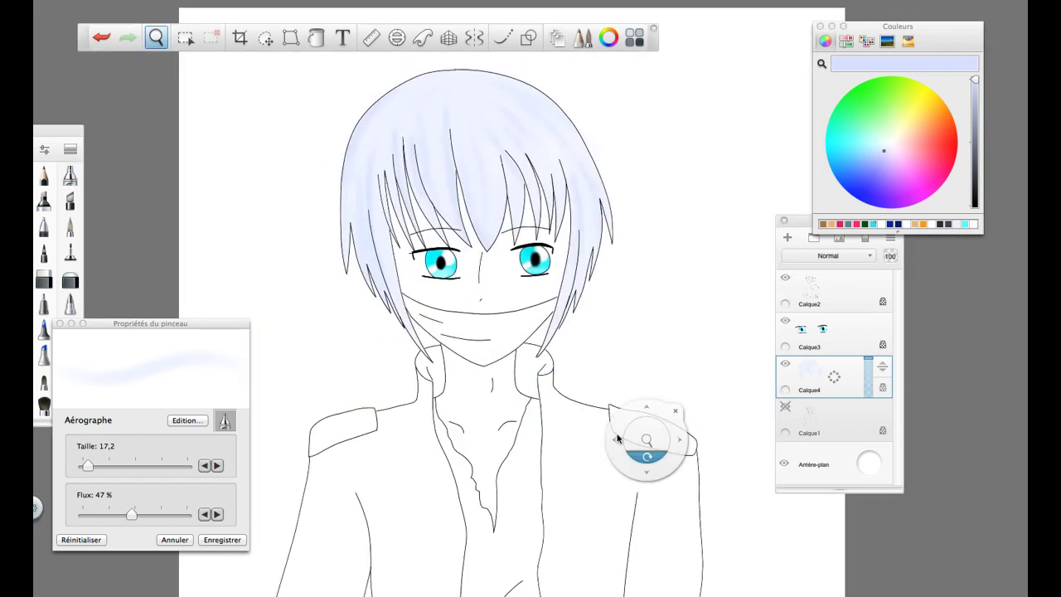
- Shade the hair softly in black with the airbrush at 1% flow, using size 161 broadly and size 24 between locks
scroll(617, 437, up, 2)
key(8)
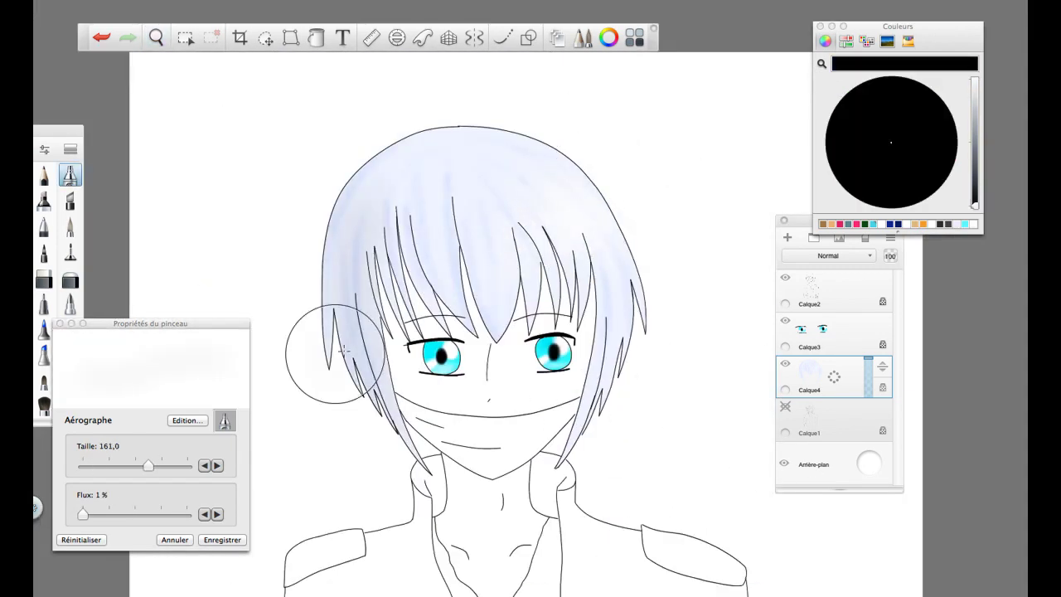
scroll(442, 193, down, 2)
scroll(486, 277, up, 4)
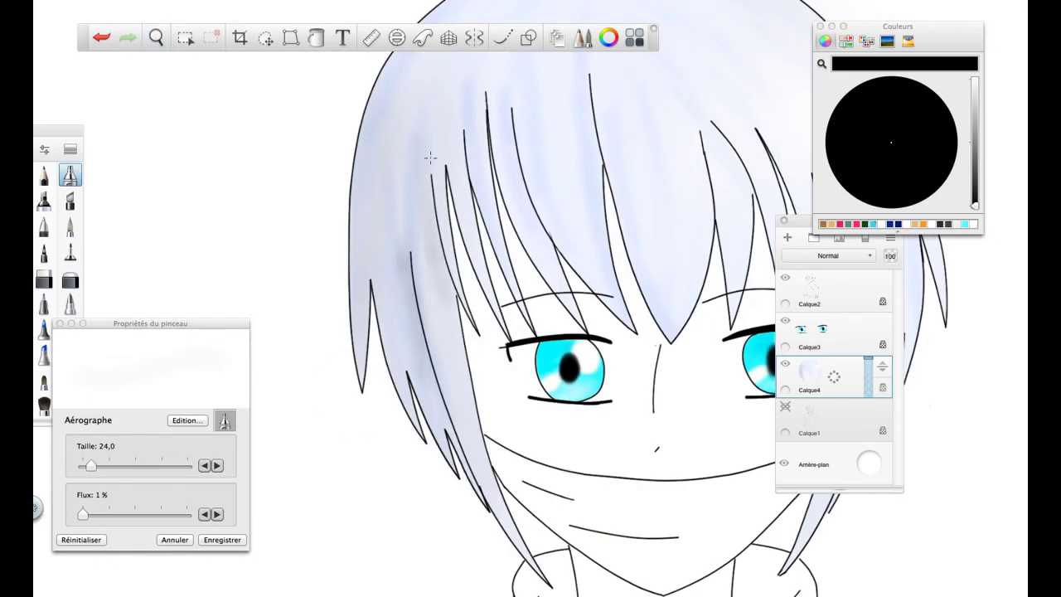
scroll(452, 347, down, 3)
scroll(451, 346, up, 2)
scroll(573, 339, down, 4)
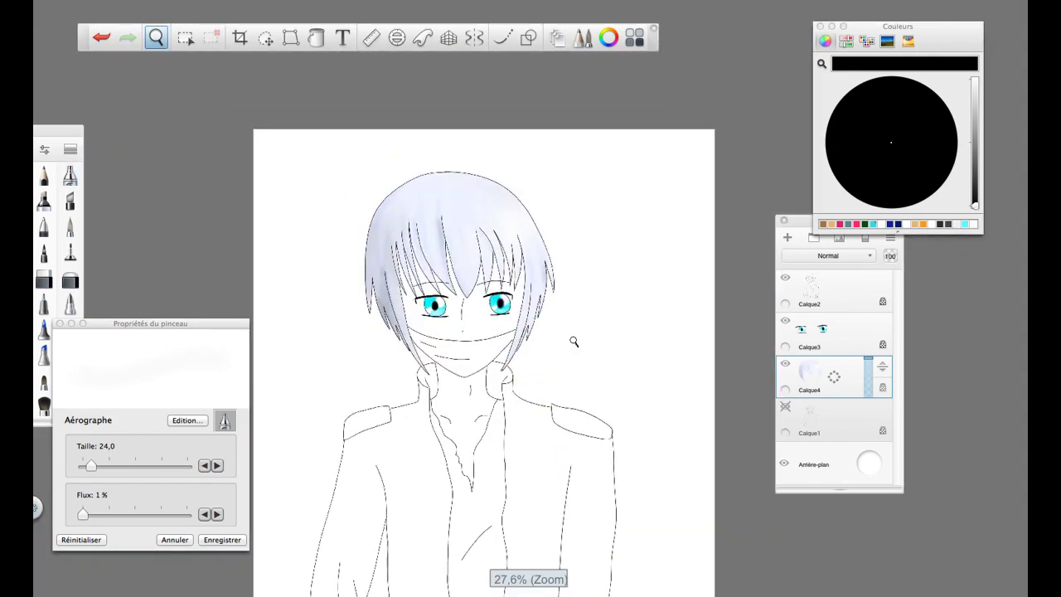
- Add faint white highlights to the hair with the airbrush at size 47.2 and 1% flow
click(891, 152)
scroll(498, 332, up, 2)
scroll(497, 332, down, 2)
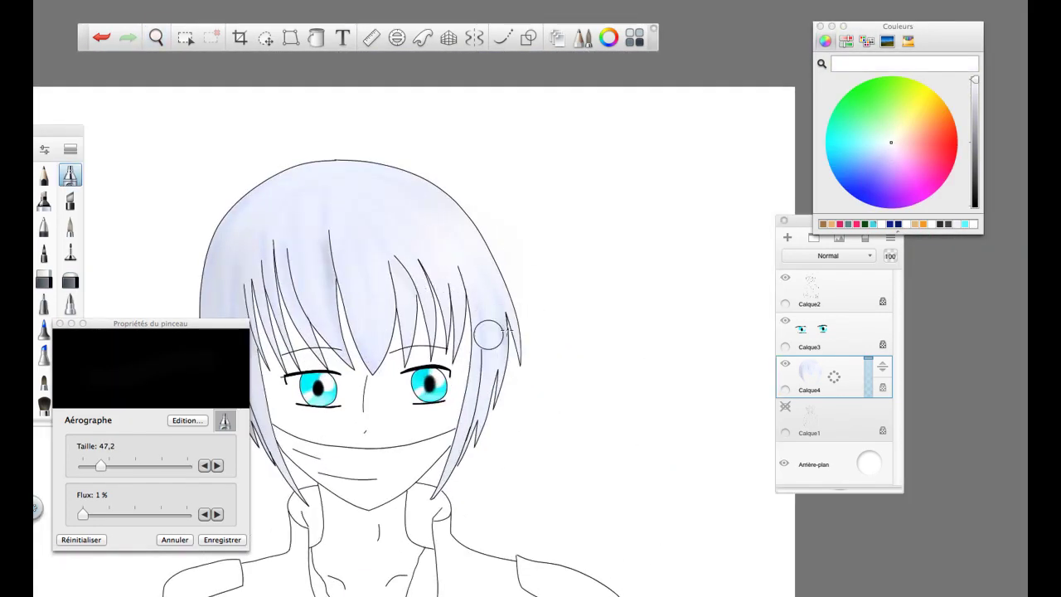
scroll(814, 343, up, 3)
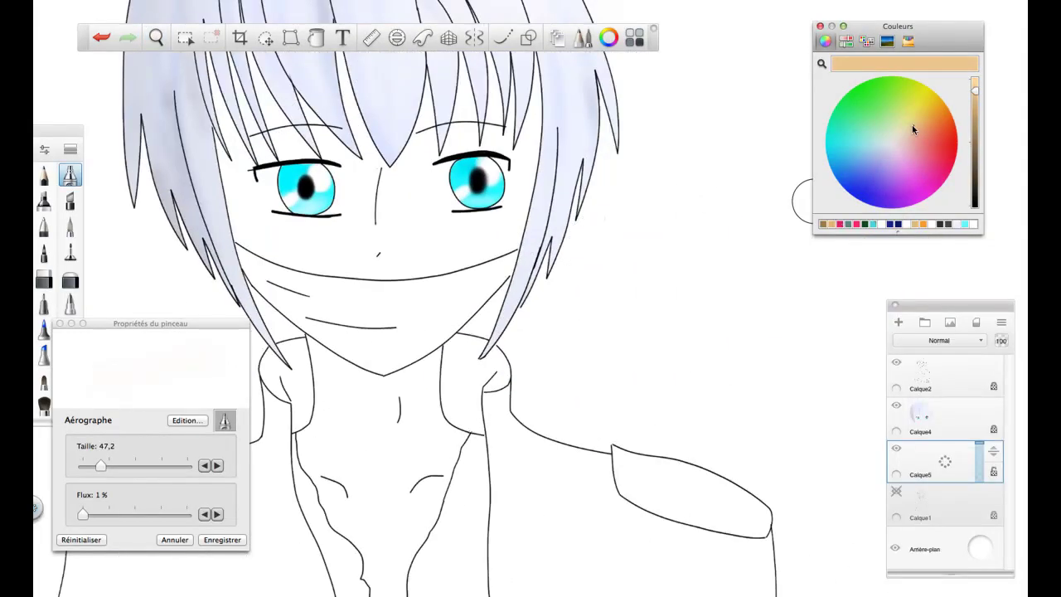
- Paint the face pale peach around the eyes and fringe on a new layer below the hair, with the brush at size 14.7
click(906, 141)
click(70, 225)
drag(220, 101, 280, 241)
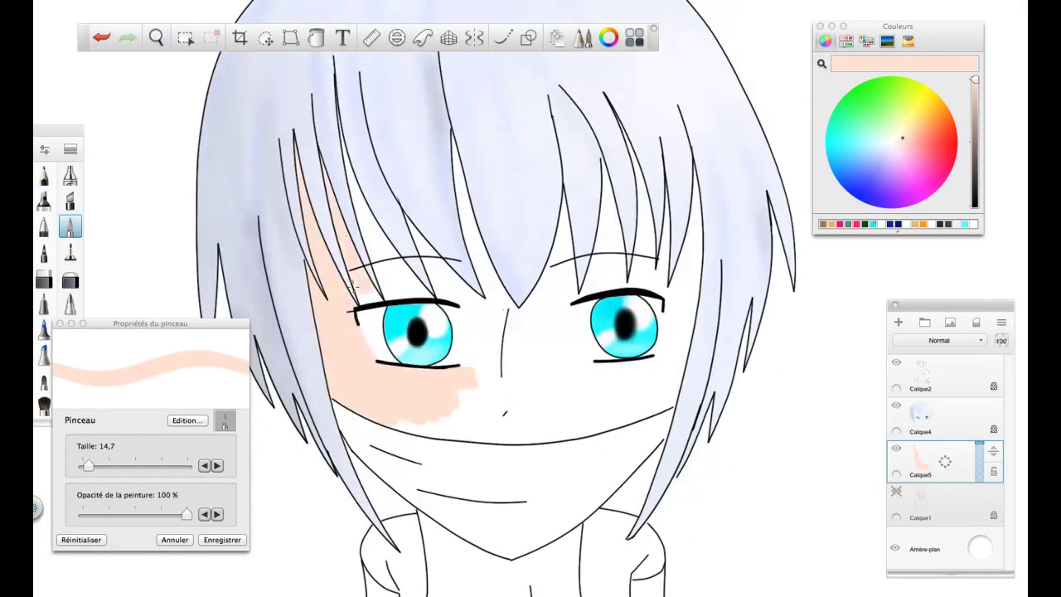
mouse_move(348, 150)
mouse_down()
mouse_move(481, 274)
mouse_move(547, 398)
mouse_move(663, 240)
mouse_up()
mouse_move(559, 328)
mouse_down()
mouse_move(621, 382)
mouse_move(603, 407)
mouse_up()
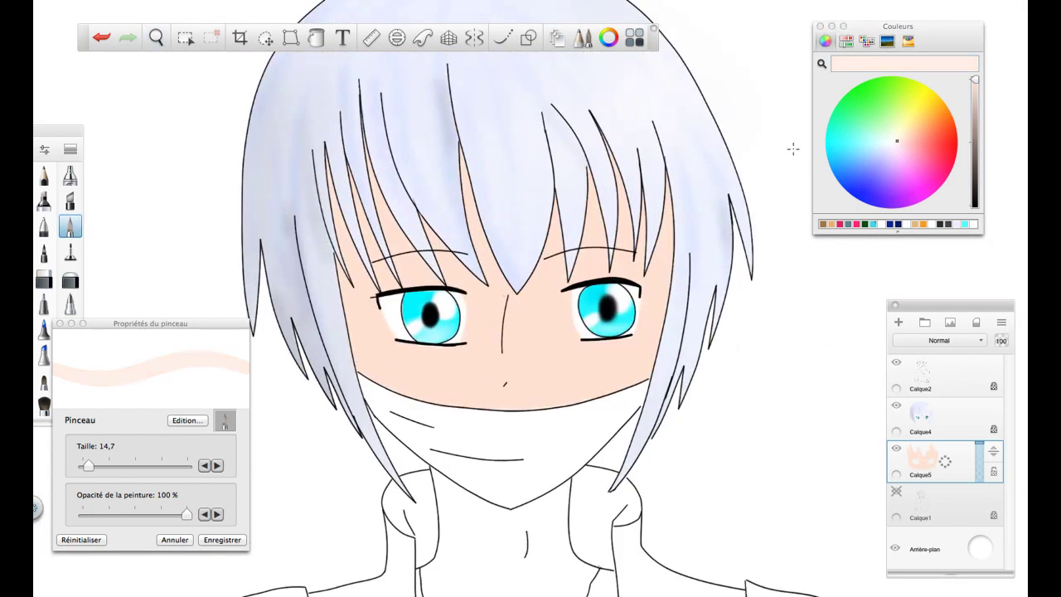
- Fill the neck and the exposed chest down to the collar's point with light peach, using the brush at size 19.8
click(898, 141)
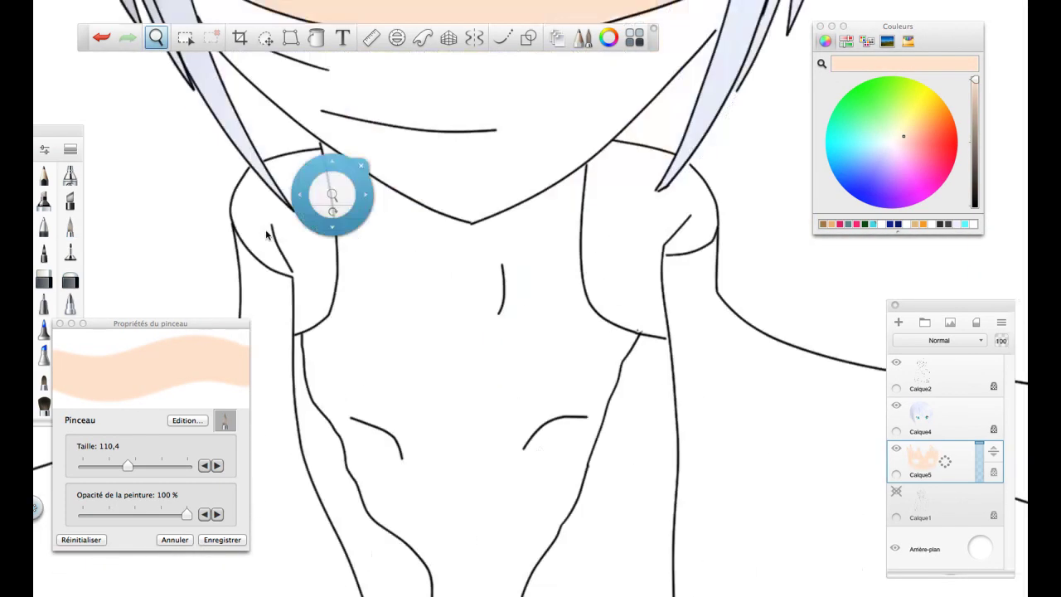
drag(127, 466, 81, 470)
drag(331, 199, 365, 149)
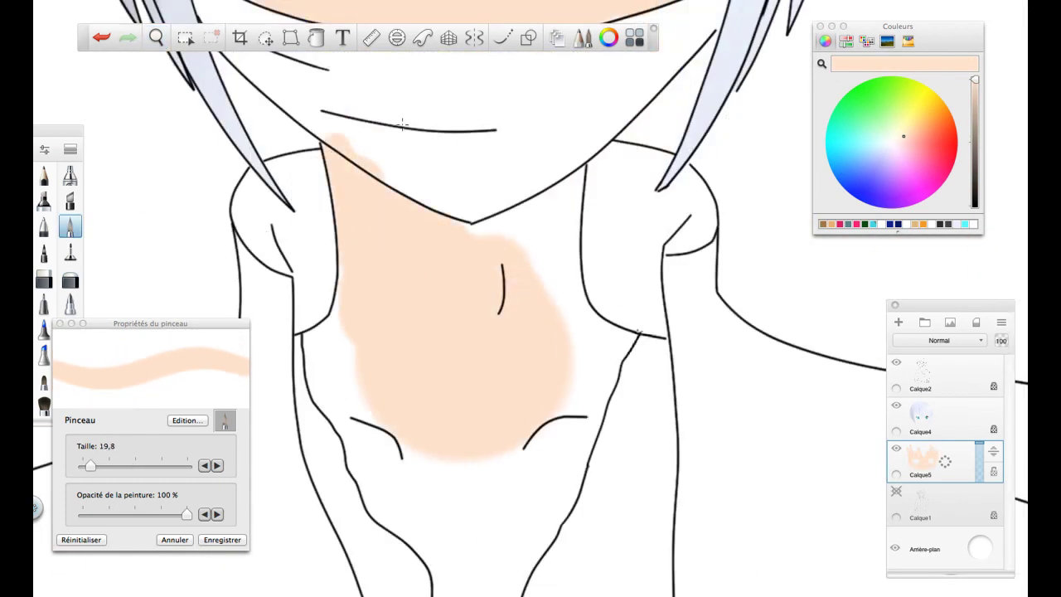
mouse_move(323, 274)
mouse_down()
mouse_move(348, 406)
mouse_move(595, 164)
mouse_move(551, 403)
mouse_move(497, 498)
mouse_up()
scroll(374, 307, down, 5)
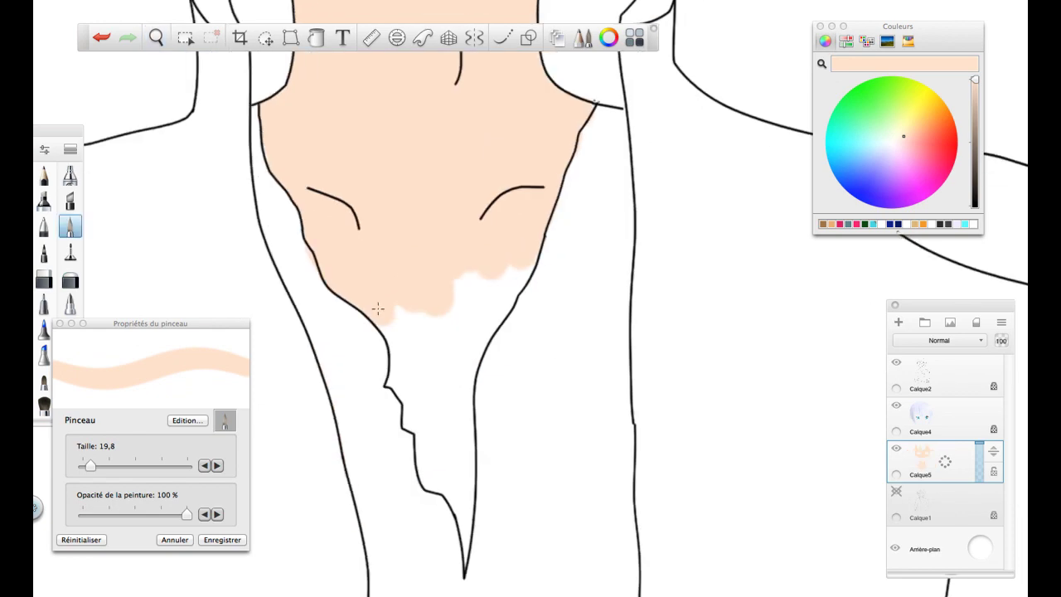
drag(374, 308, 467, 458)
scroll(404, 374, down, 5)
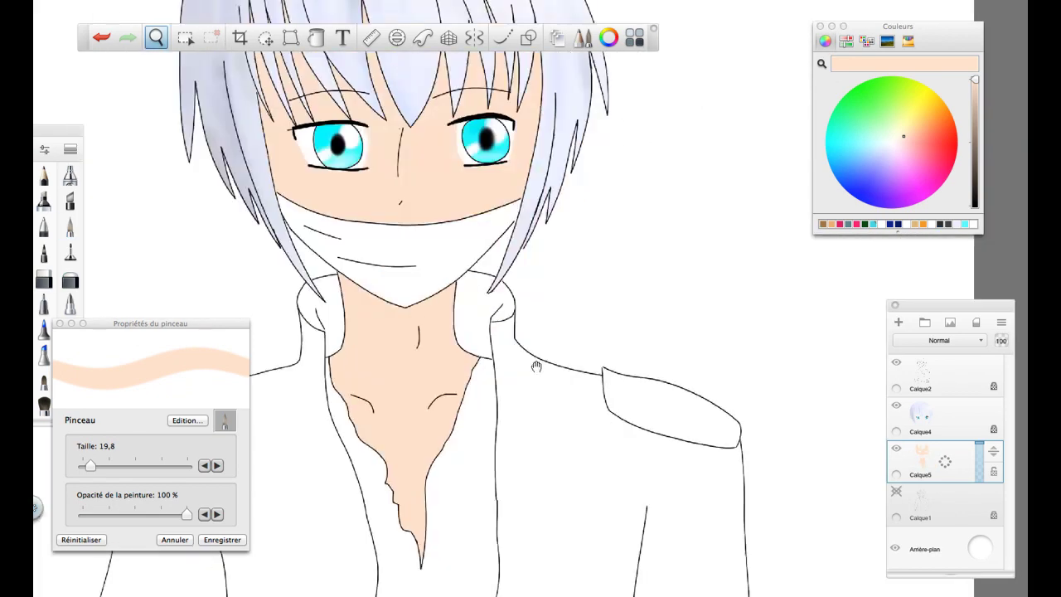
- Lighten the face skin softly in white with the airbrush at size 209.9 and 1% flow
click(69, 176)
drag(99, 465, 169, 466)
drag(186, 513, 83, 514)
click(891, 142)
scroll(625, 333, up, 5)
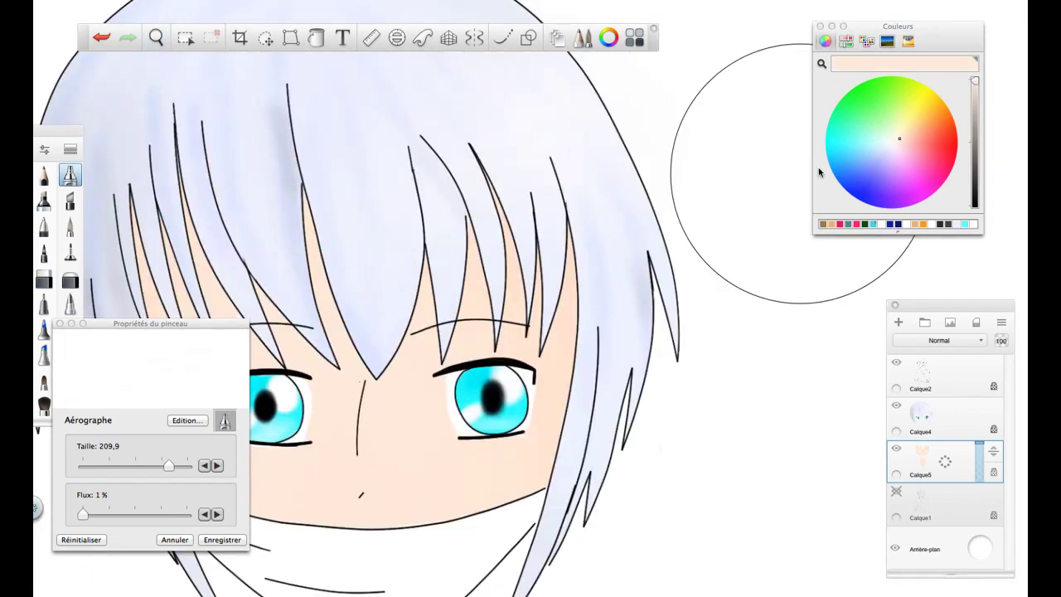
- Shade the skin under the fringe and along the face's right edge in darker beige, with the airbrush at size 33.6 and 7% flow
click(905, 135)
drag(169, 465, 95, 466)
drag(83, 514, 89, 514)
click(975, 110)
drag(562, 286, 564, 448)
drag(310, 207, 362, 373)
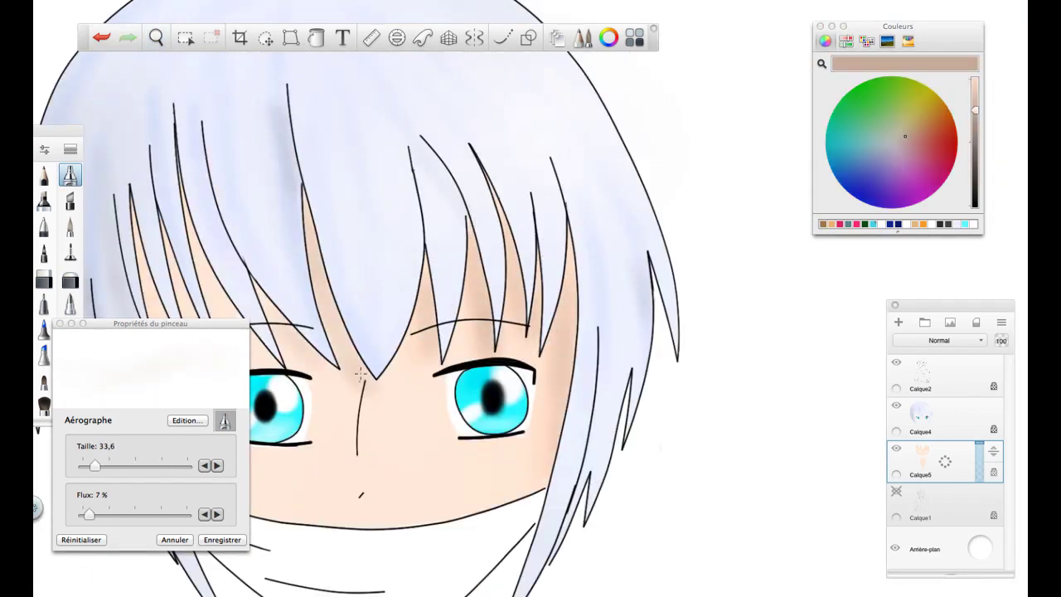
scroll(358, 488, down, 5)
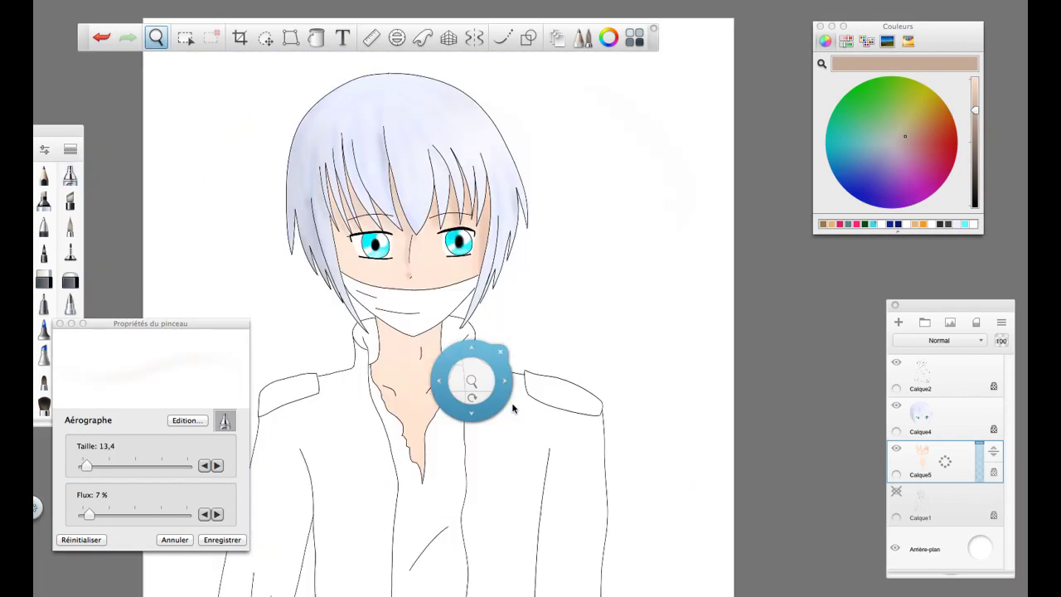
- Shade the neck beneath the mask and both collarbones in darker beige, with the airbrush at size 17.8 and 7% flow
scroll(393, 375, up, 4)
drag(392, 374, 431, 398)
drag(381, 356, 448, 448)
scroll(544, 355, down, 2)
scroll(545, 354, up, 4)
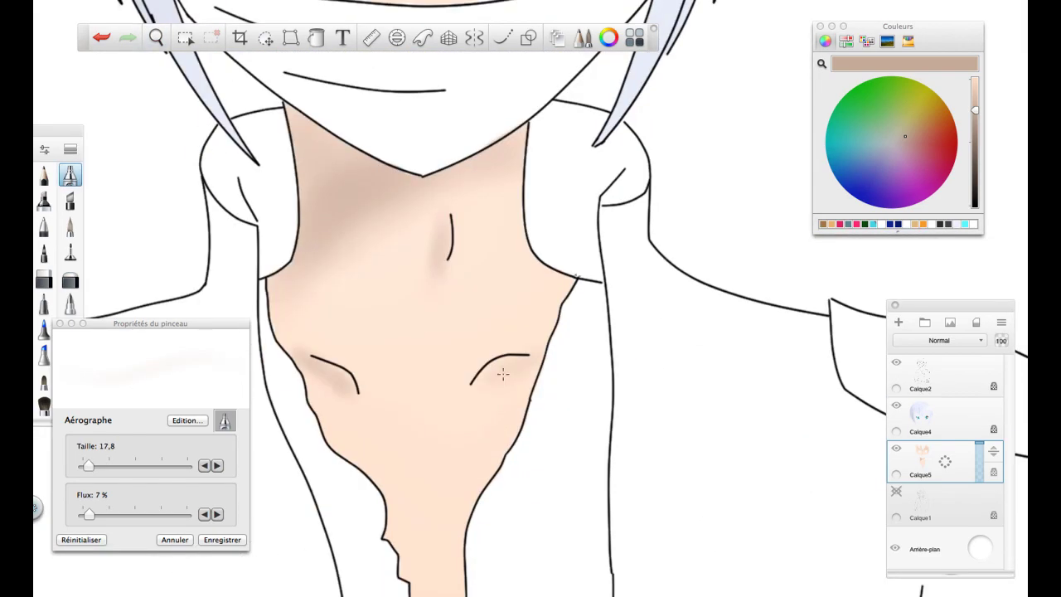
scroll(503, 372, down, 4)
- Deepen the shadow on the neck's right side in greyish brown, with the airbrush at size 86.5 and 19% flow
drag(87, 465, 166, 466)
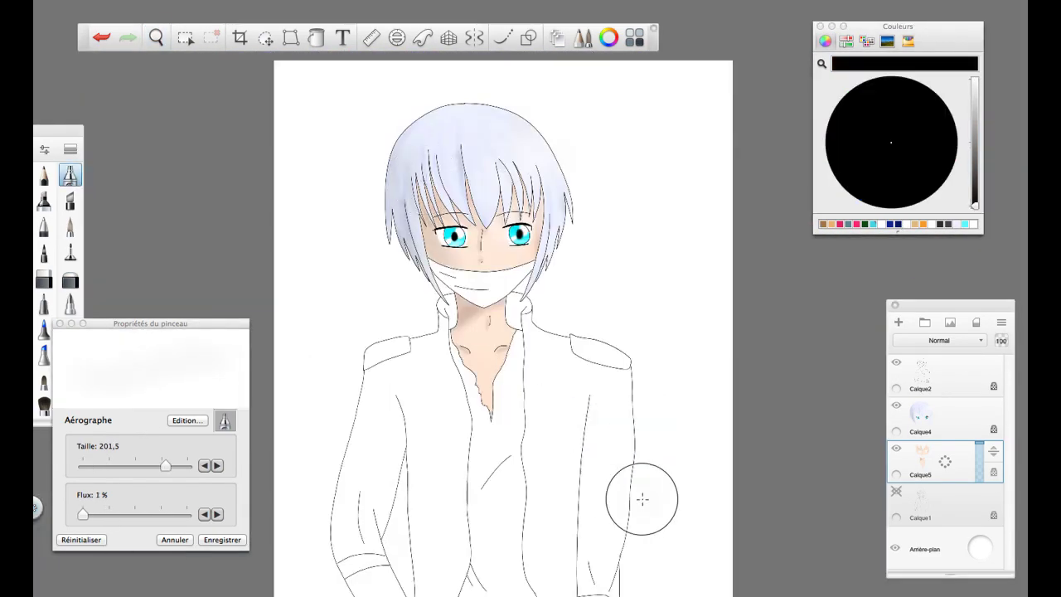
scroll(639, 497, up, 5)
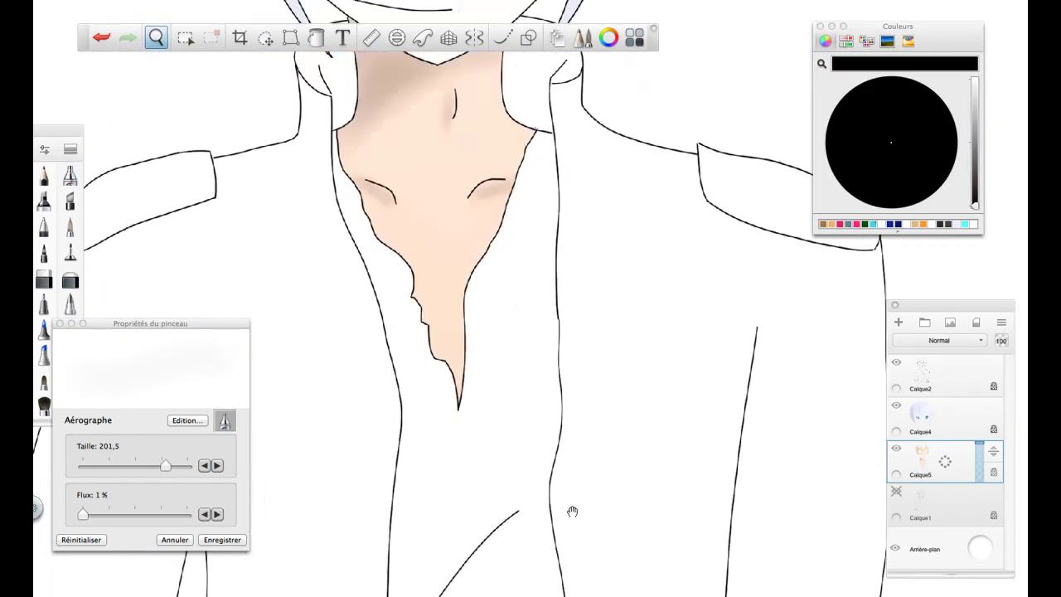
click(891, 141)
click(100, 514)
scroll(689, 357, down, 4)
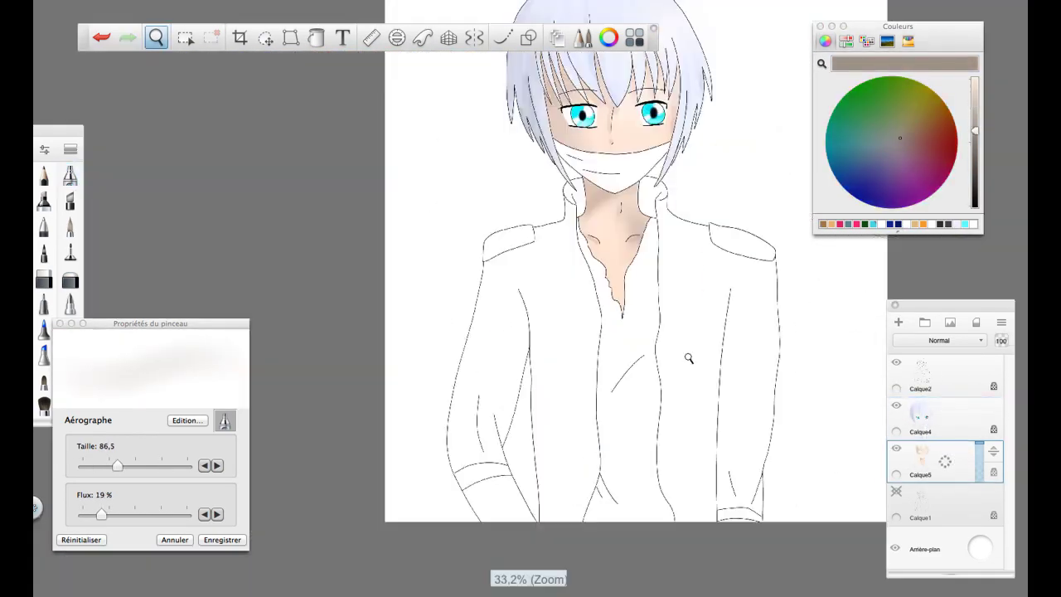
scroll(688, 357, up, 4)
- Merge the hair and skin layers, add a new layer beneath them, and undo the trial stroke over the mask
drag(929, 414, 929, 381)
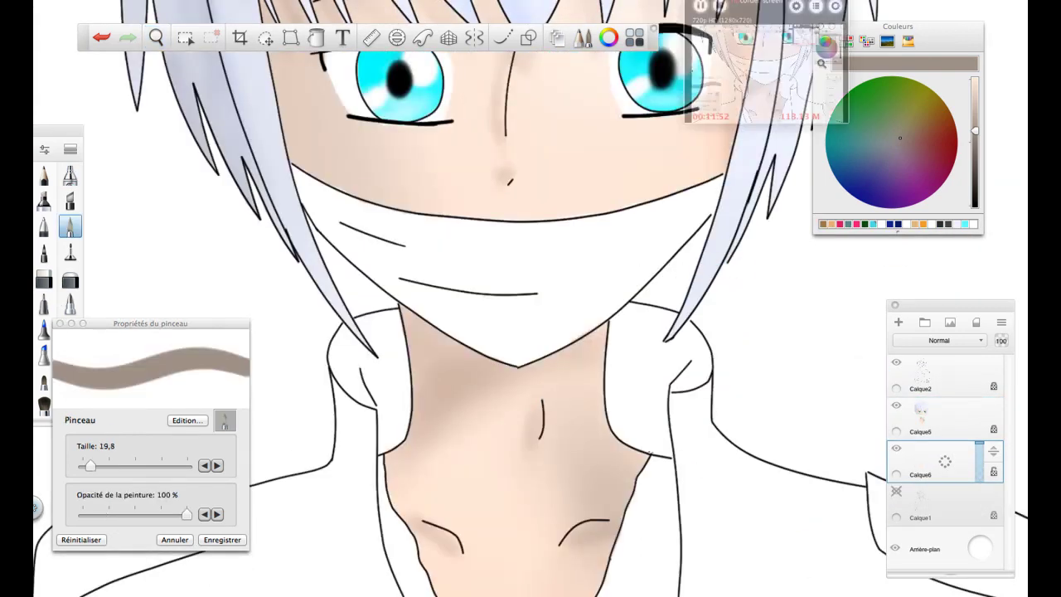
drag(299, 166, 506, 249)
key(super+z)
- Turn the background red to expose unpainted gaps and patch them with sampled skin and hair colours, using the brush at size 19.8
click(980, 548)
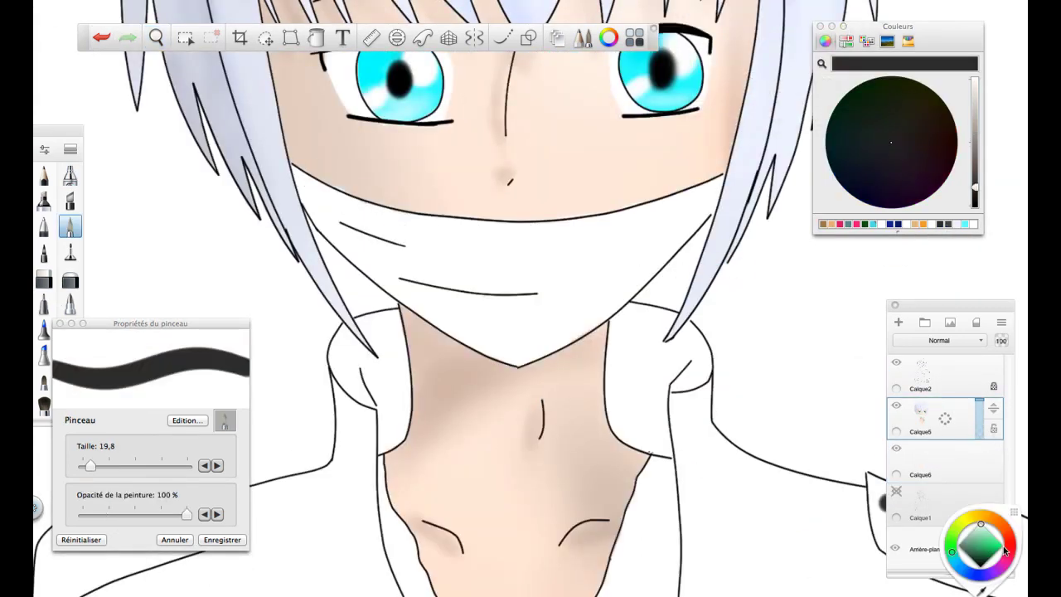
click(966, 530)
alt+click(695, 235)
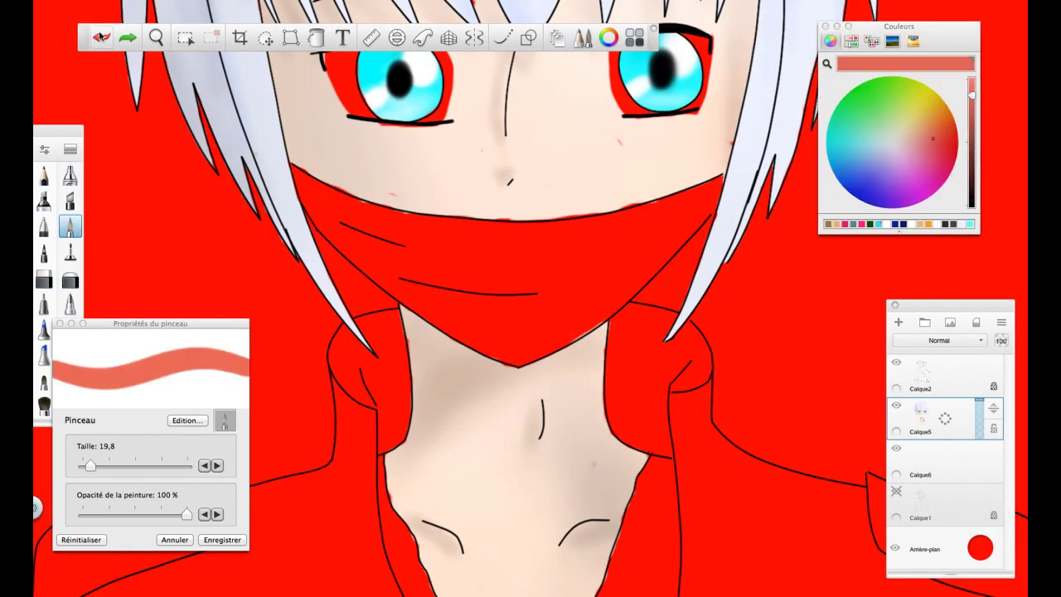
alt+click(533, 170)
alt+click(728, 96)
alt+click(336, 178)
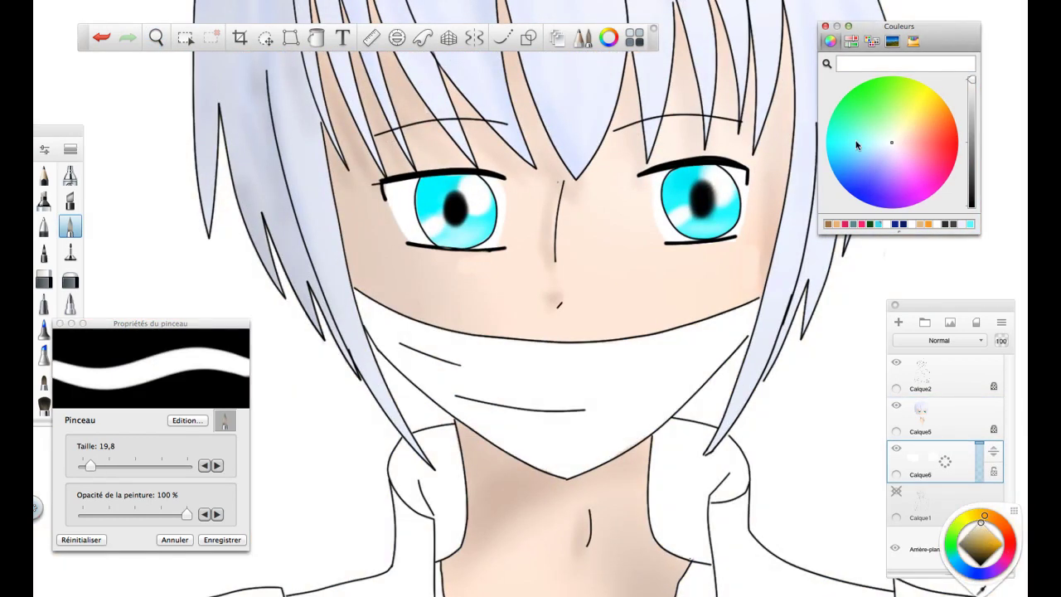
- Fill the face mask with dark grey on the new layer, using the brush at size 19.8
alt+click(356, 292)
mouse_move(357, 302)
mouse_down()
mouse_move(498, 365)
mouse_move(753, 304)
mouse_up()
mouse_move(390, 340)
mouse_down()
mouse_move(613, 440)
mouse_move(680, 383)
mouse_up()
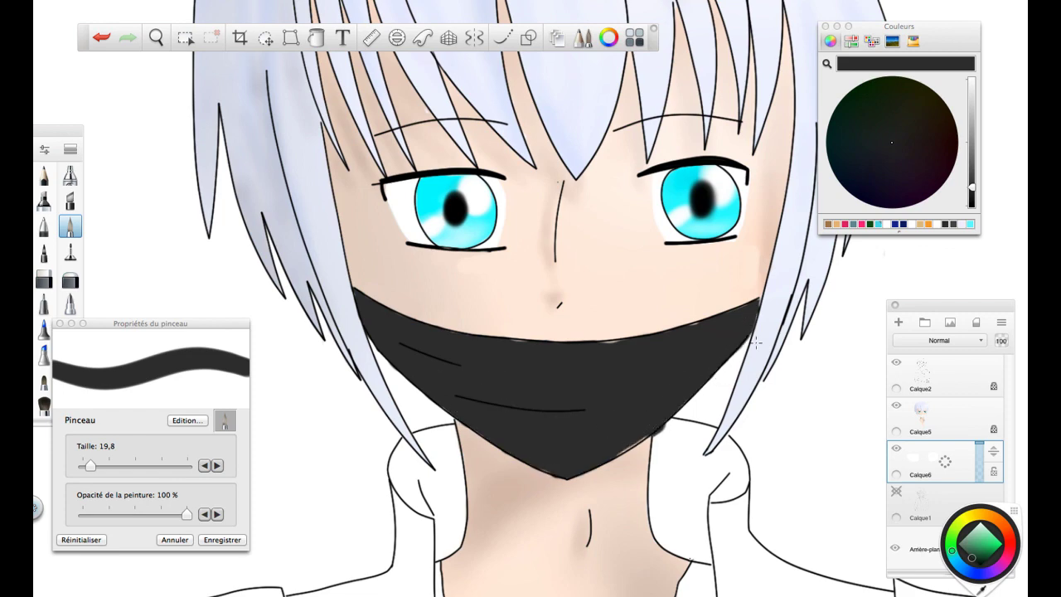
- Fill the right side of the jacket collar with dark grey, using the brush at size 19.8
scroll(554, 480, down, 5)
drag(480, 386, 572, 331)
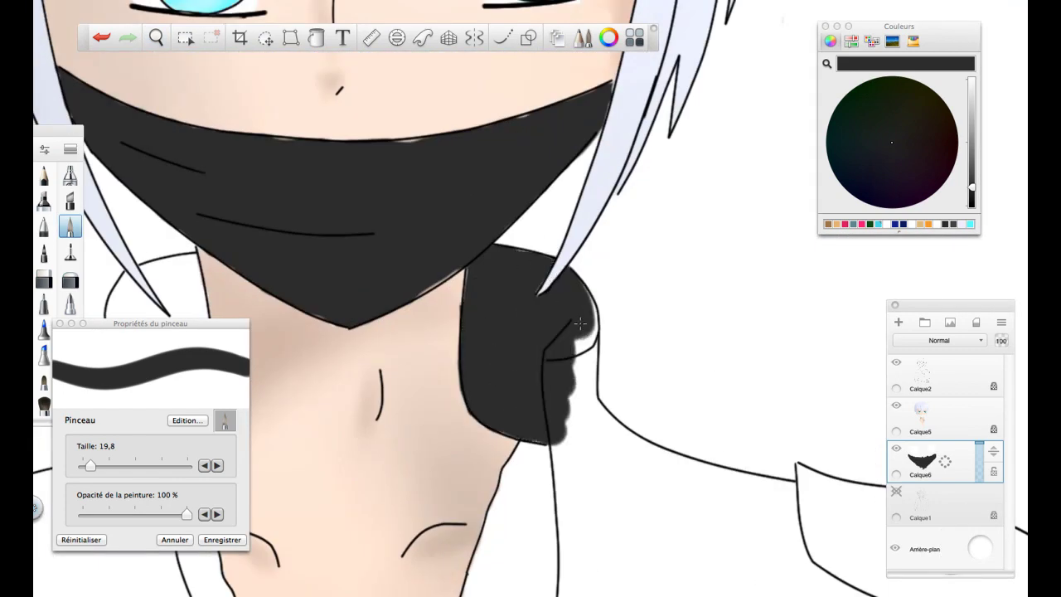
scroll(490, 337, down, 5)
key(ctrl+z)
- Block in the jacket's right front and upper sleeve in dark grey, with the brush at size 96.9 and 57.1 near the edges
scroll(531, 398, down, 5)
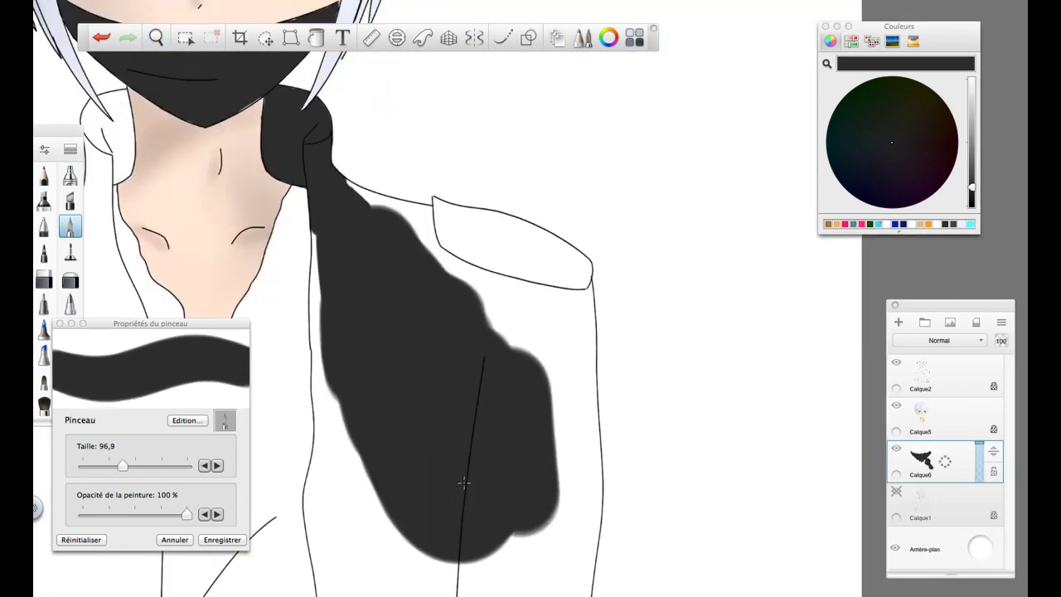
mouse_move(265, 534)
mouse_down()
mouse_move(348, 539)
mouse_move(497, 581)
mouse_up()
scroll(476, 445, up, 10)
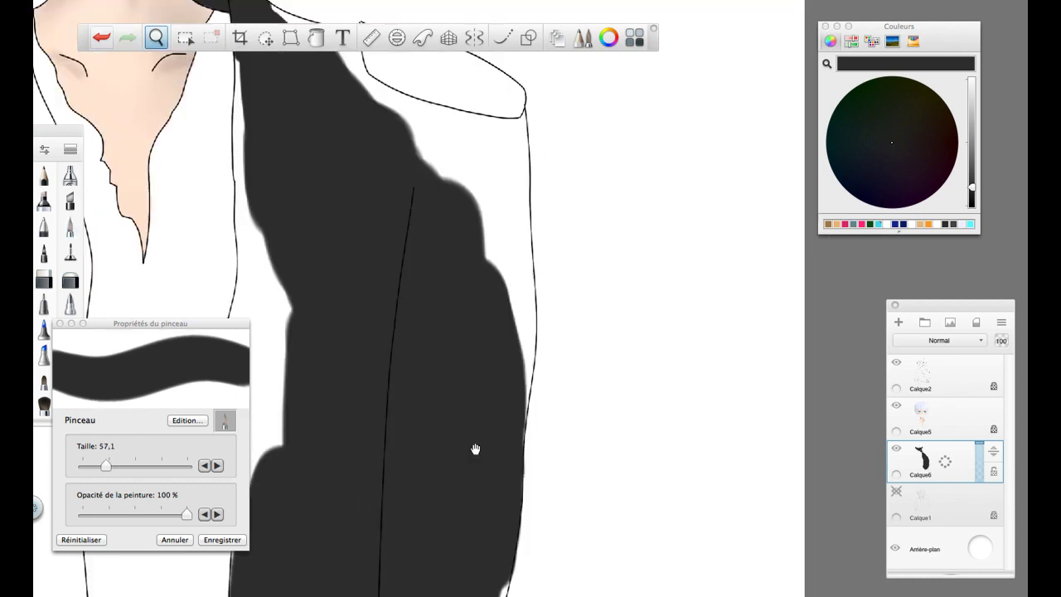
drag(450, 472, 485, 348)
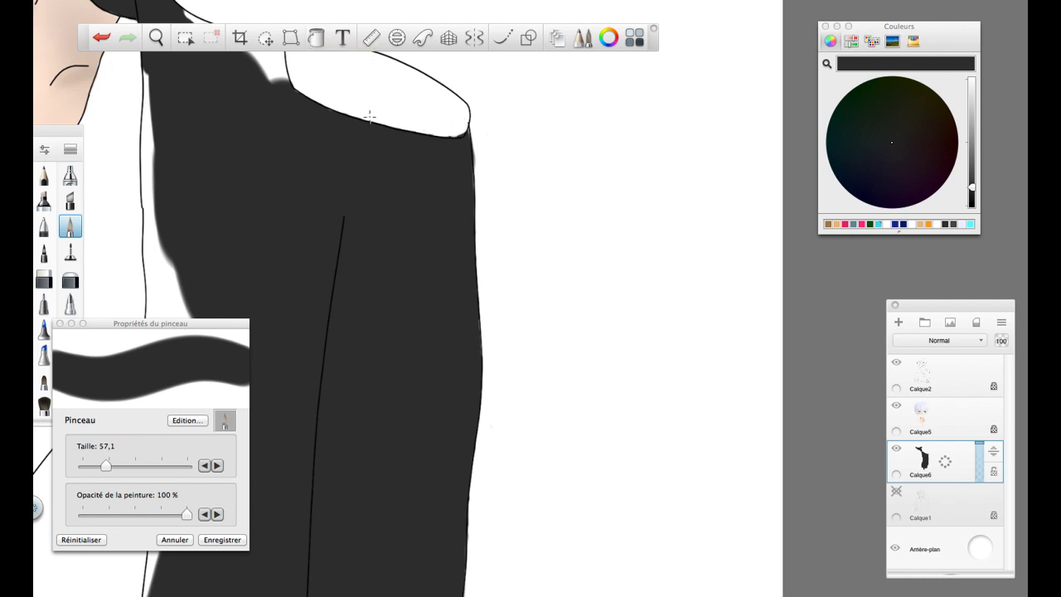
- Extend the dark grey to the right front panel's inner edge and down to the canvas edge, with the brush at size 57.1
scroll(349, 263, down, 5)
scroll(348, 264, up, 5)
drag(347, 166, 363, 240)
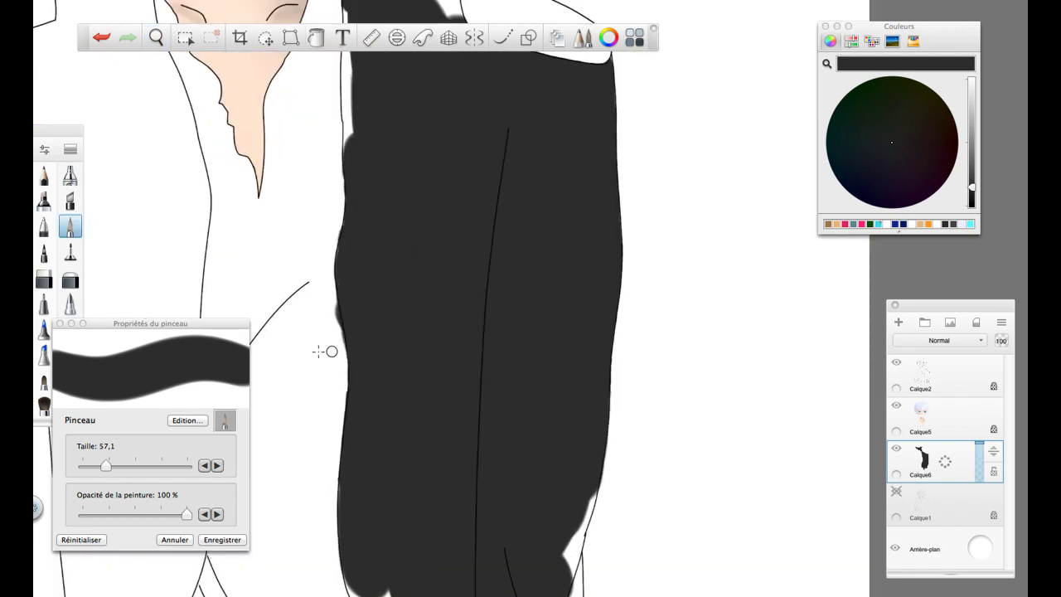
scroll(325, 351, down, 5)
scroll(355, 350, up, 5)
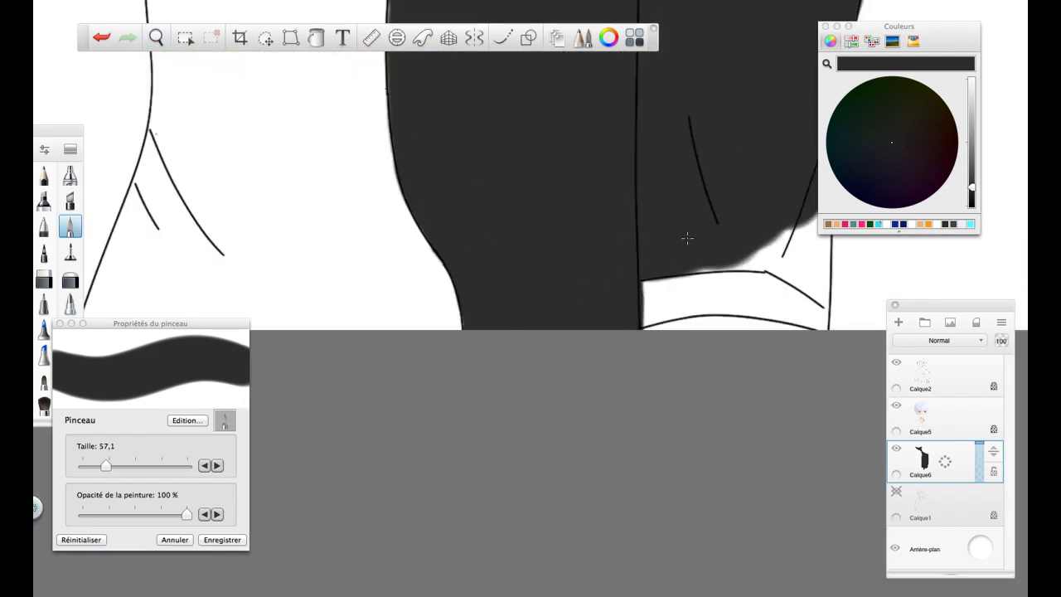
- Fill the lower right sleeve around the cuff band and the right shoulder up to the epaulette in dark grey
scroll(243, 204, right, 5)
drag(501, 278, 522, 184)
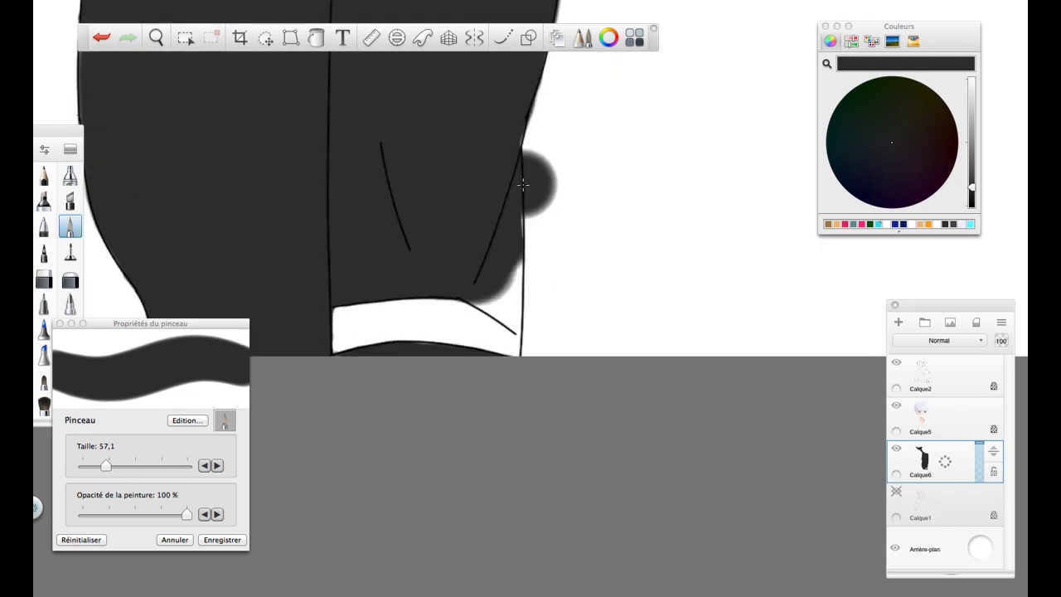
scroll(531, 215, down, 5)
scroll(389, 365, up, 5)
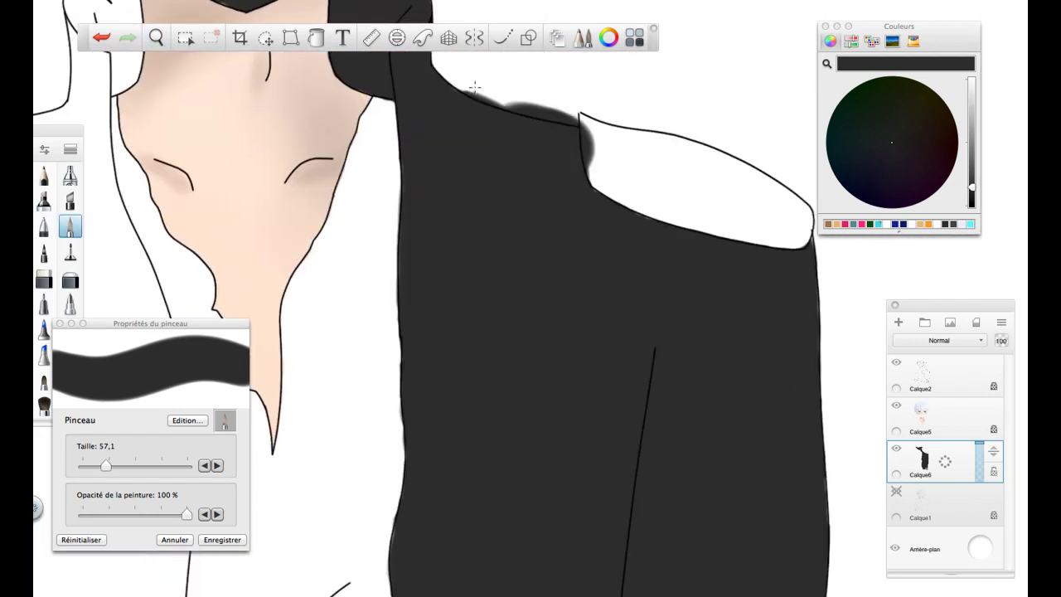
scroll(462, 249, down, 5)
- Fill the collar's left side in dark grey and block in the left shoulder and upper sleeve
scroll(525, 172, up, 5)
drag(431, 398, 481, 431)
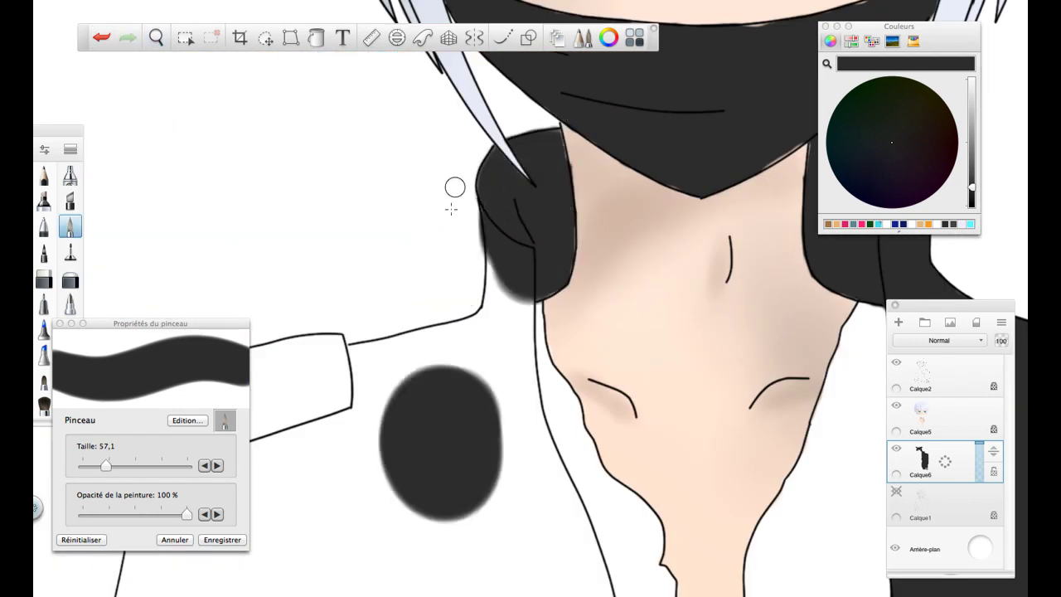
mouse_move(464, 249)
mouse_down()
mouse_move(498, 348)
mouse_move(373, 464)
mouse_up()
scroll(437, 314, down, 5)
drag(437, 314, 390, 398)
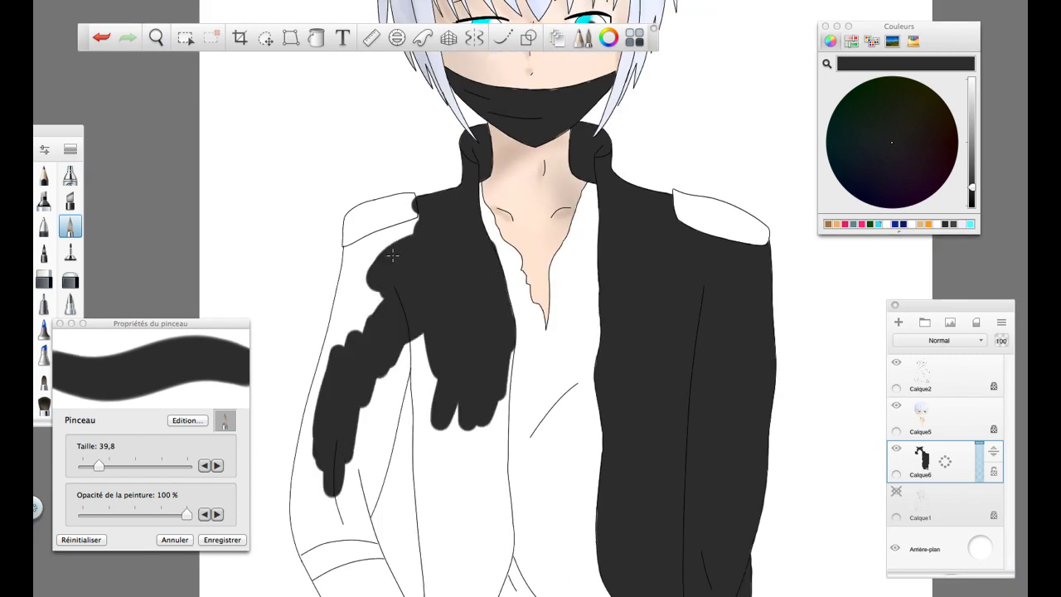
- Fill the jacket's left front panel down to the canvas edge in dark grey, with the brush at size 39.8
scroll(368, 331, down, 5)
scroll(439, 295, up, 5)
mouse_move(439, 295)
mouse_down()
mouse_move(519, 292)
mouse_move(334, 266)
mouse_move(431, 467)
mouse_up()
scroll(497, 331, down, 5)
drag(355, 289, 390, 379)
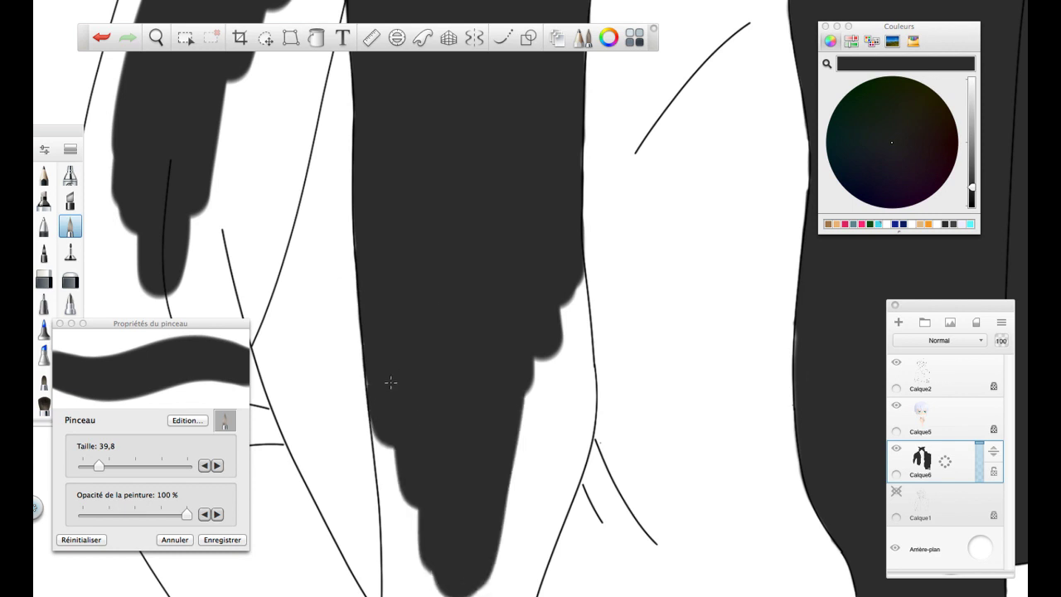
scroll(331, 248, down, 5)
drag(348, 199, 504, 334)
- Fill the left sleeve in dark grey up to the epaulette, leaving the cuff band white
scroll(521, 297, down, 5)
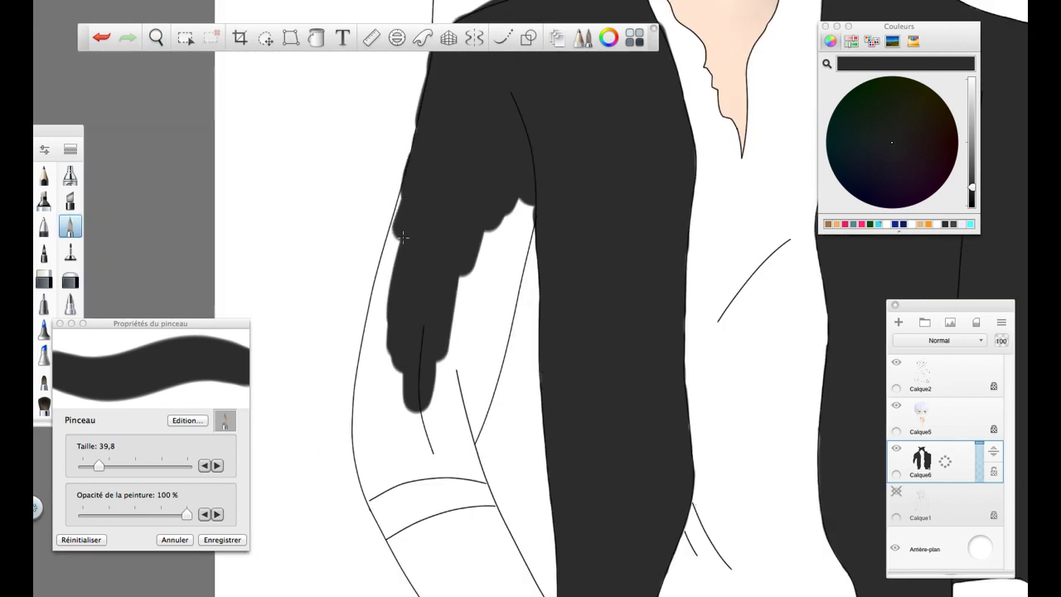
drag(498, 224, 464, 414)
mouse_move(381, 257)
mouse_down()
mouse_move(390, 464)
mouse_move(448, 497)
mouse_up()
scroll(414, 513, up, 5)
drag(464, 398, 262, 346)
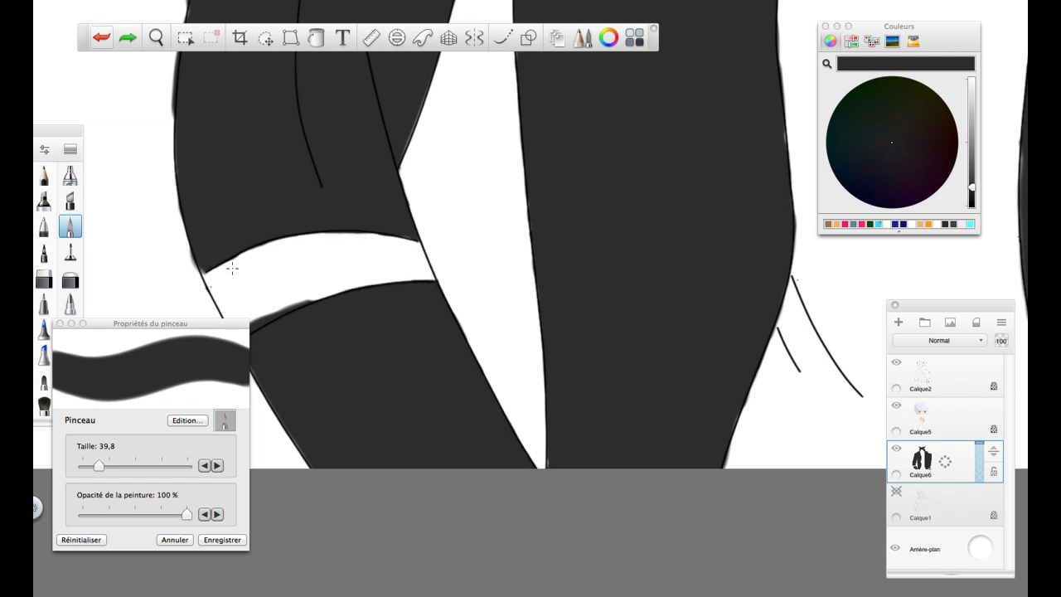
scroll(378, 331, down, 3)
scroll(497, 208, up, 4)
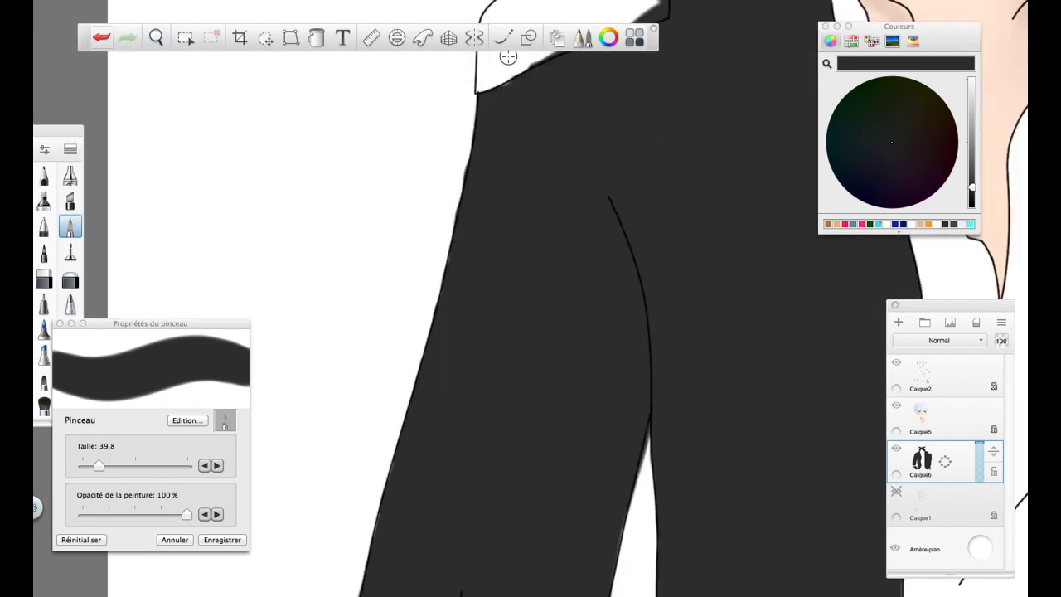
- Touch up the gaps along the mask's upper edge in dark grey on the merged hair and skin layer
scroll(616, 208, down, 6)
scroll(514, 276, up, 5)
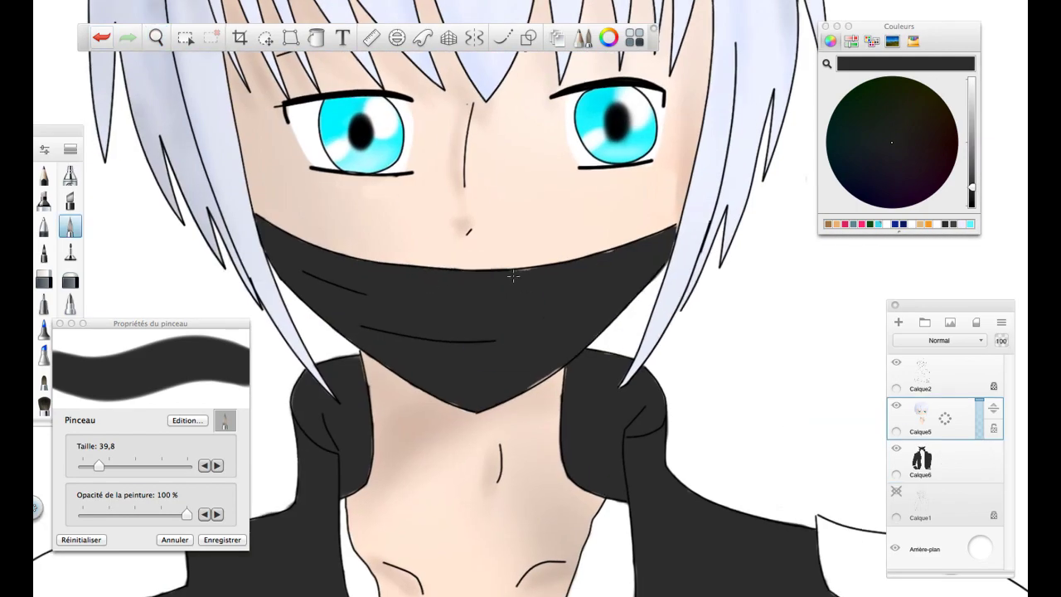
scroll(380, 376, down, 5)
scroll(931, 433, up, 5)
scroll(931, 433, down, 5)
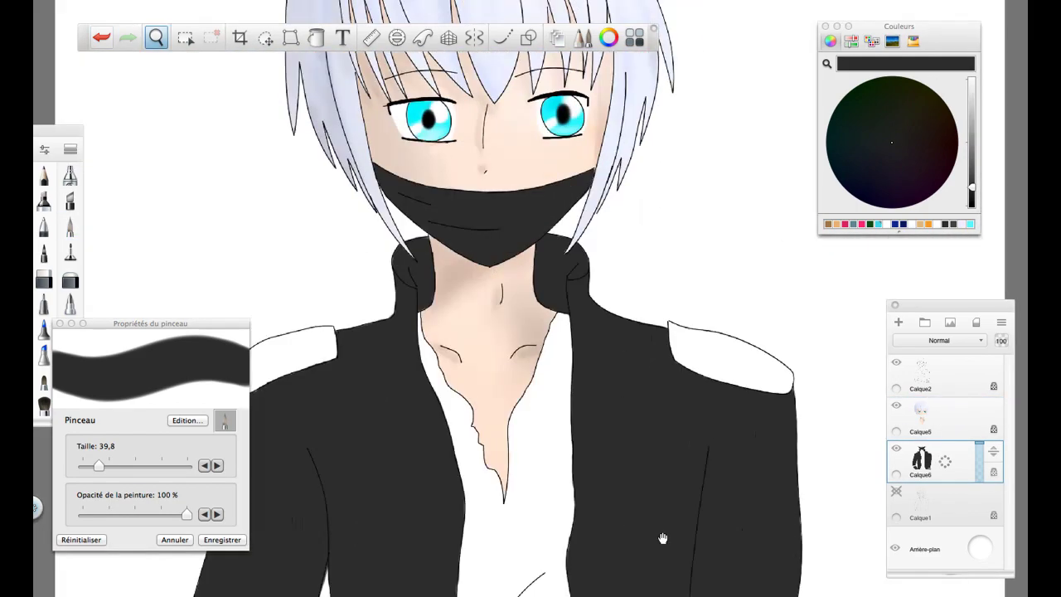
- Paint both epaulettes and both cuff bands golden yellow on a new layer below the jacket, with the brush at size 39.8
scroll(920, 452, up, 4)
click(920, 462)
click(922, 427)
click(920, 122)
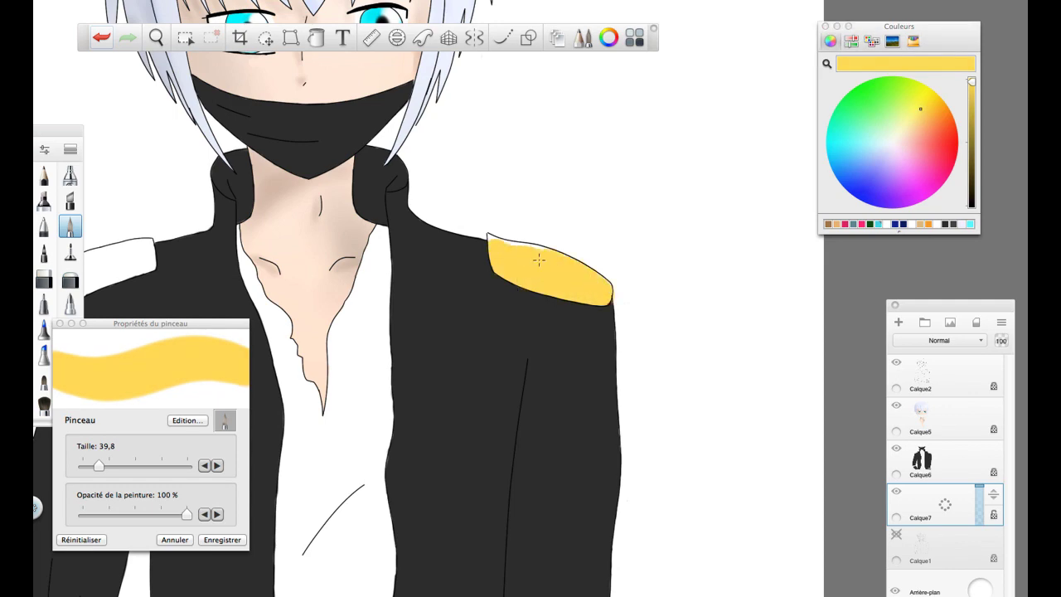
scroll(481, 233, down, 4)
scroll(405, 290, up, 4)
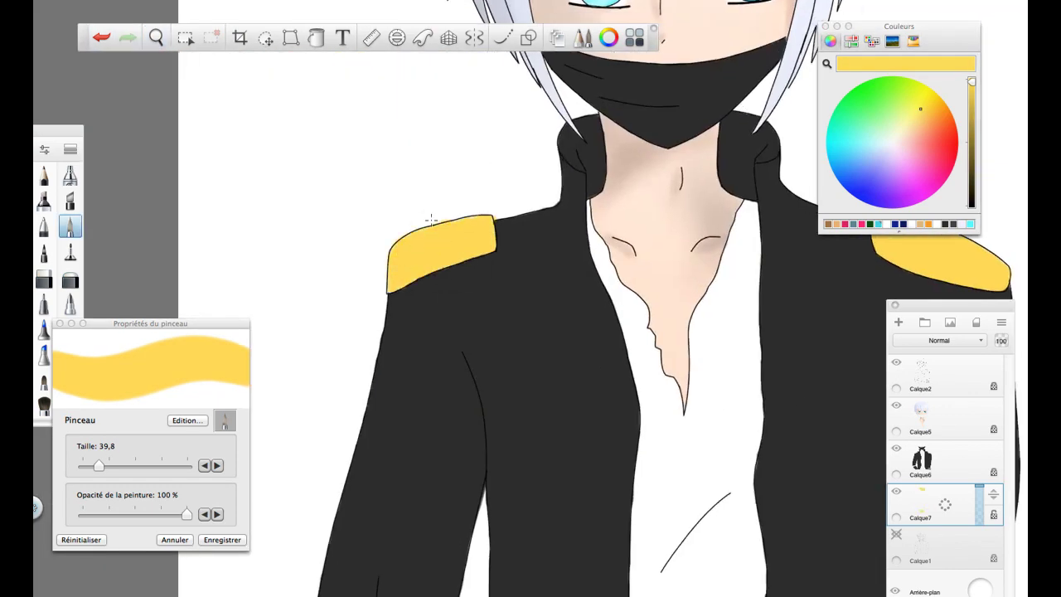
scroll(516, 390, down, 4)
- Merge the jacket and yellow trim layers and shade the collar's left side in black, with the airbrush at size 27.5 and 26% flow
key(a)
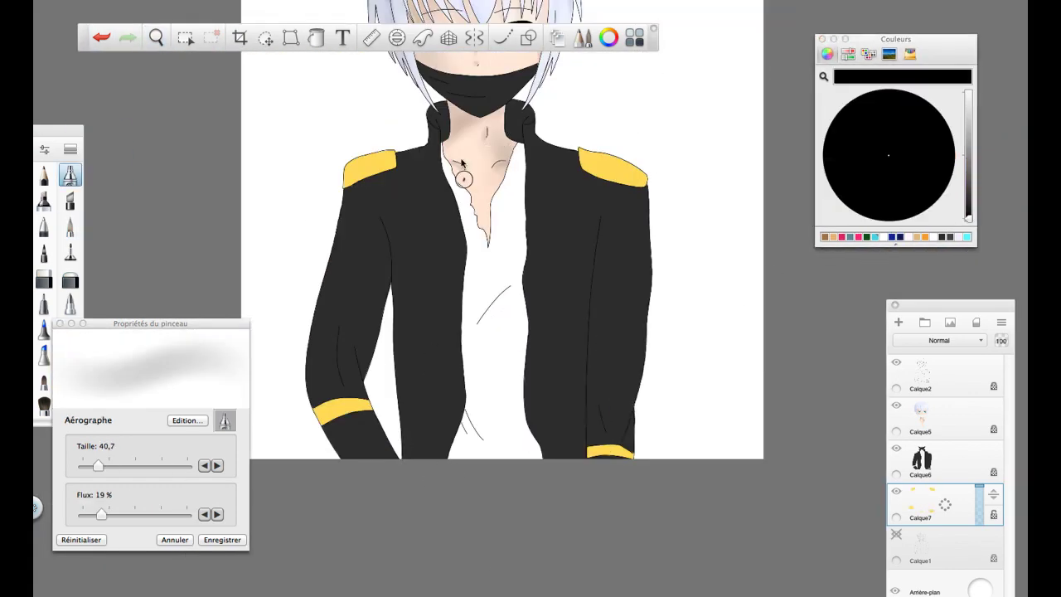
scroll(463, 163, up, 4)
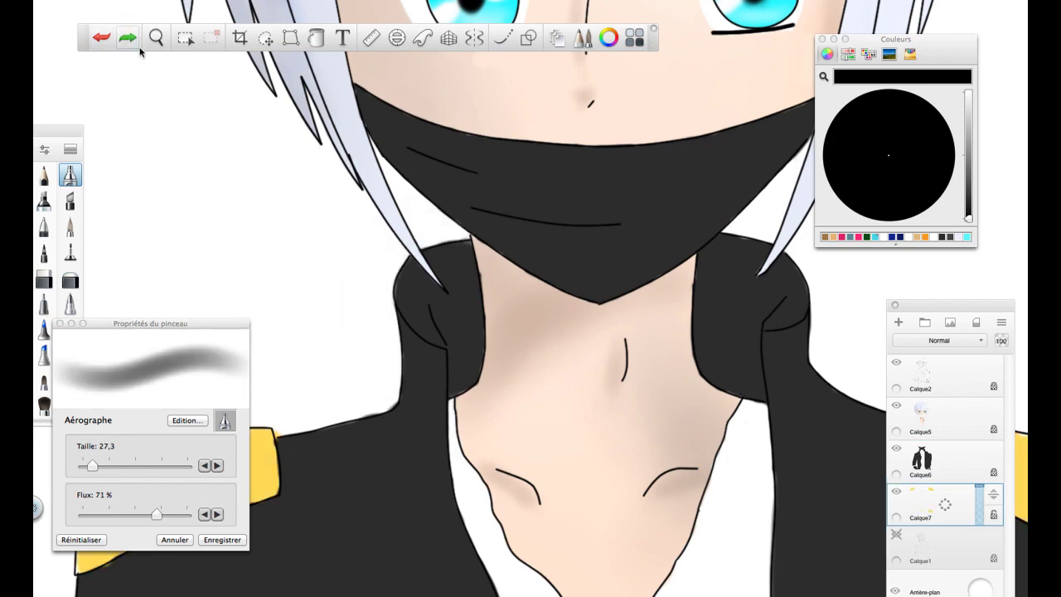
scroll(106, 48, down, 4)
scroll(876, 439, up, 4)
drag(92, 465, 92, 466)
drag(156, 514, 110, 514)
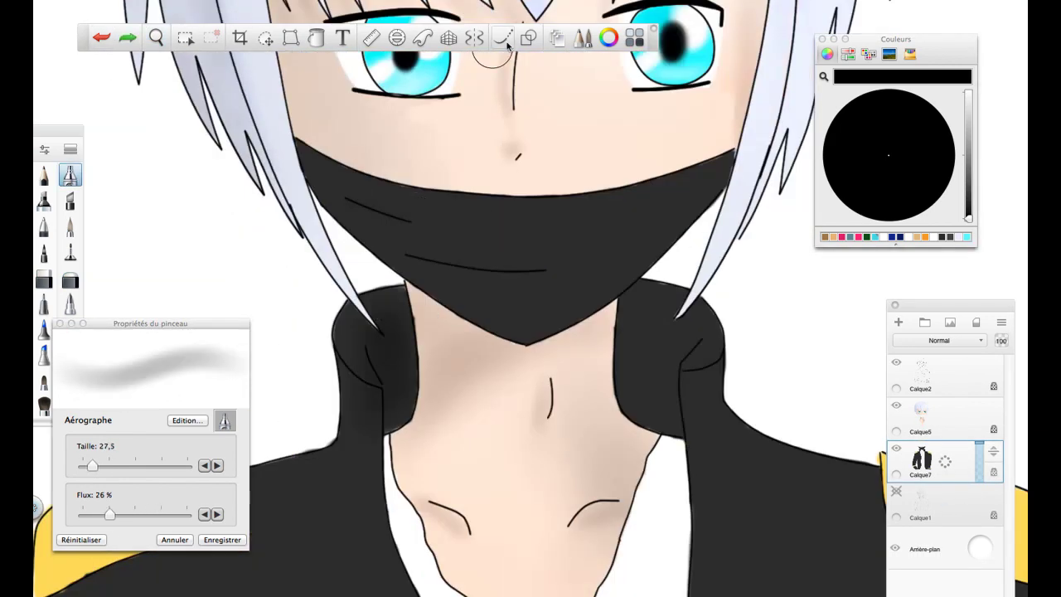
- Shade the sleeve folds, the mask and the collar's right side in black, with the airbrush at size 27.5 and 12% flow
scroll(481, 243, down, 4)
scroll(108, 41, up, 4)
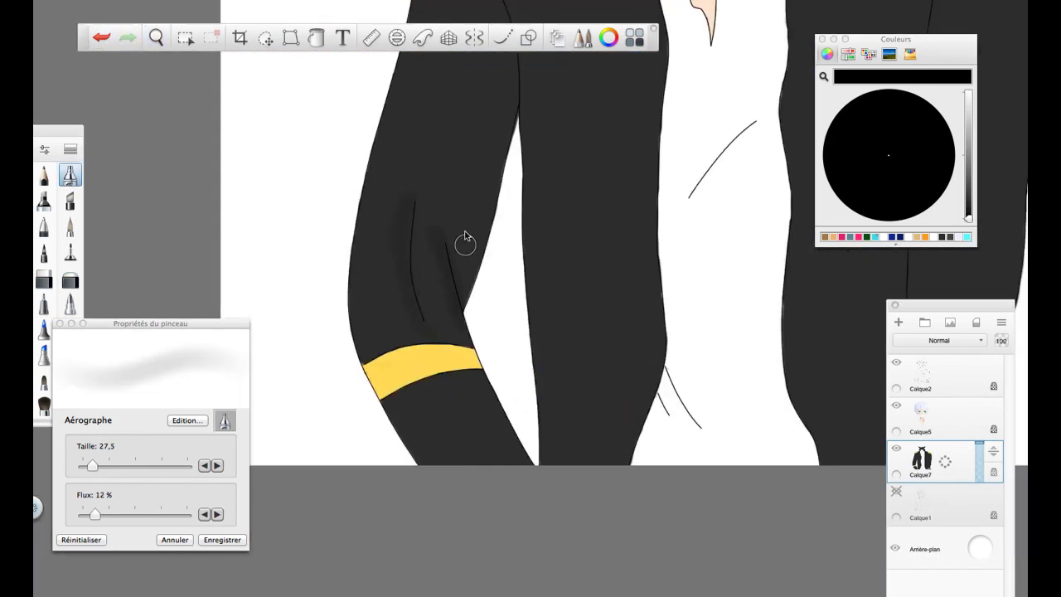
scroll(465, 238, down, 3)
scroll(571, 296, right, 5)
scroll(571, 296, down, 4)
scroll(480, 90, up, 6)
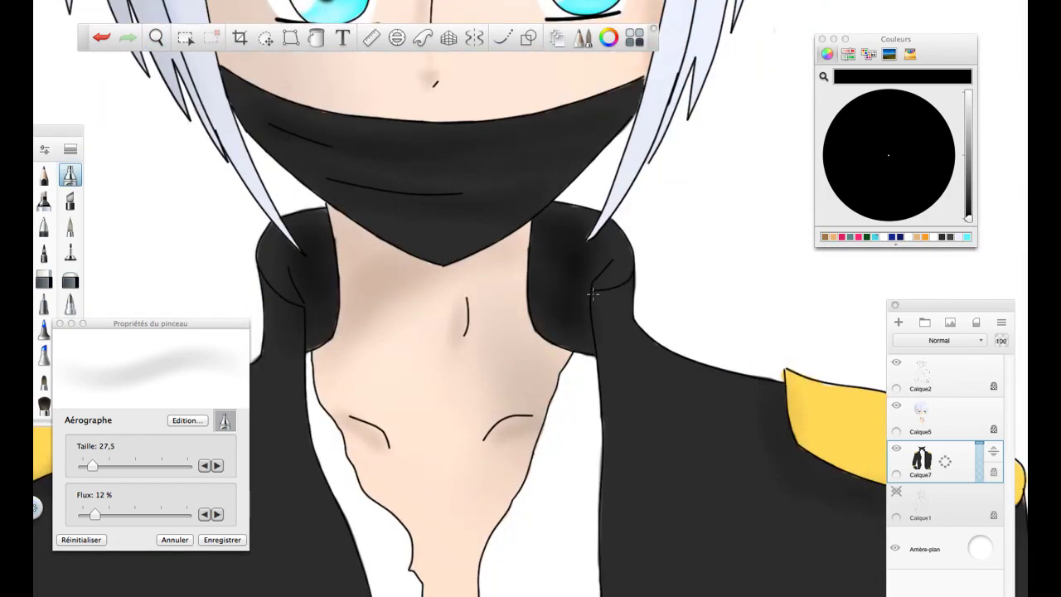
- Lighten the jacket softly in white with the airbrush at size 193.8 and 1% flow, and highlight the right epaulette at size 32.9
scroll(592, 295, down, 6)
drag(301, 350, 306, 351)
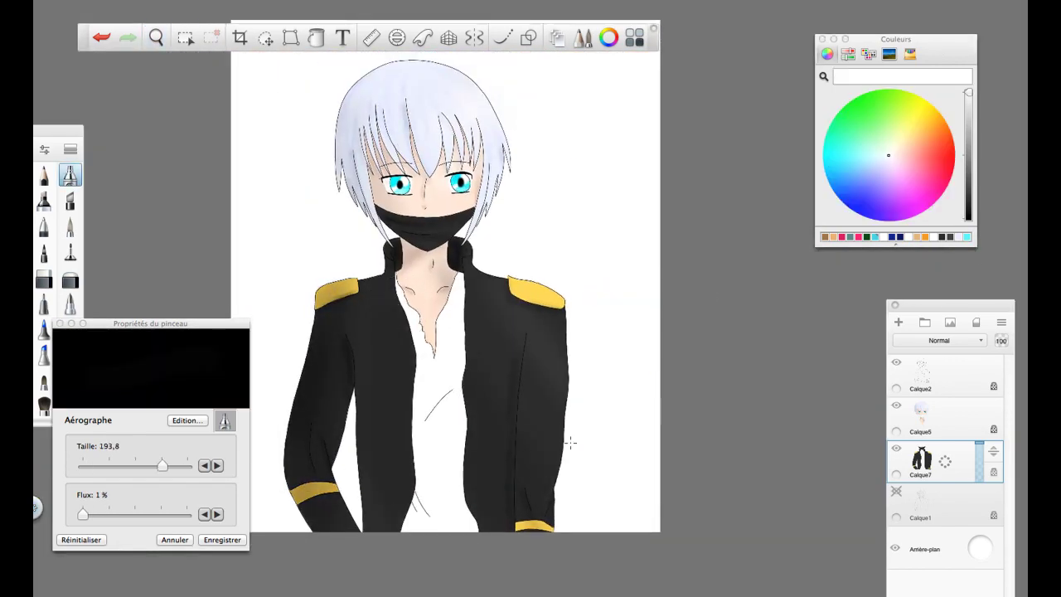
scroll(544, 320, down, 3)
scroll(545, 320, up, 8)
scroll(529, 299, down, 4)
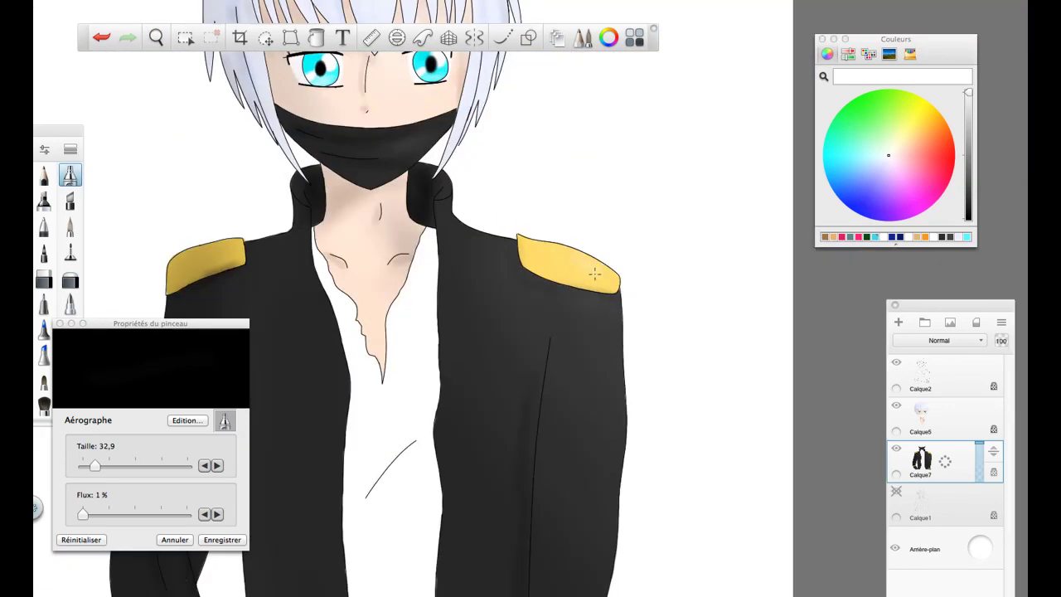
- Paint the torn shirt dark red on a new layer below the jacket, with the brush at size 39.8 and 100% opacity
scroll(529, 298, down, 4)
scroll(426, 190, up, 3)
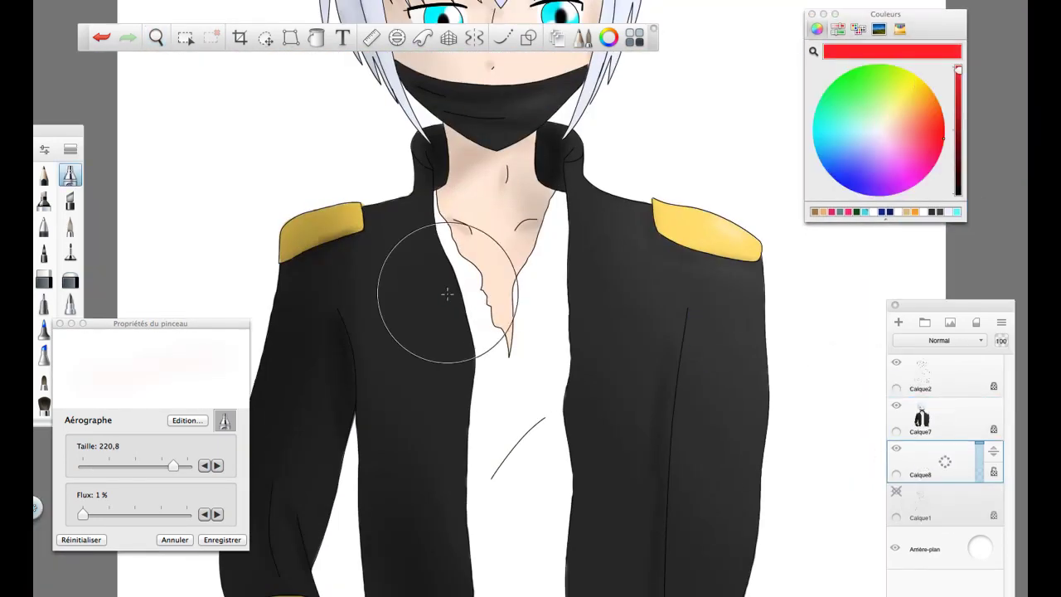
drag(497, 232, 522, 539)
scroll(535, 176, down, 2)
scroll(534, 176, down, 3)
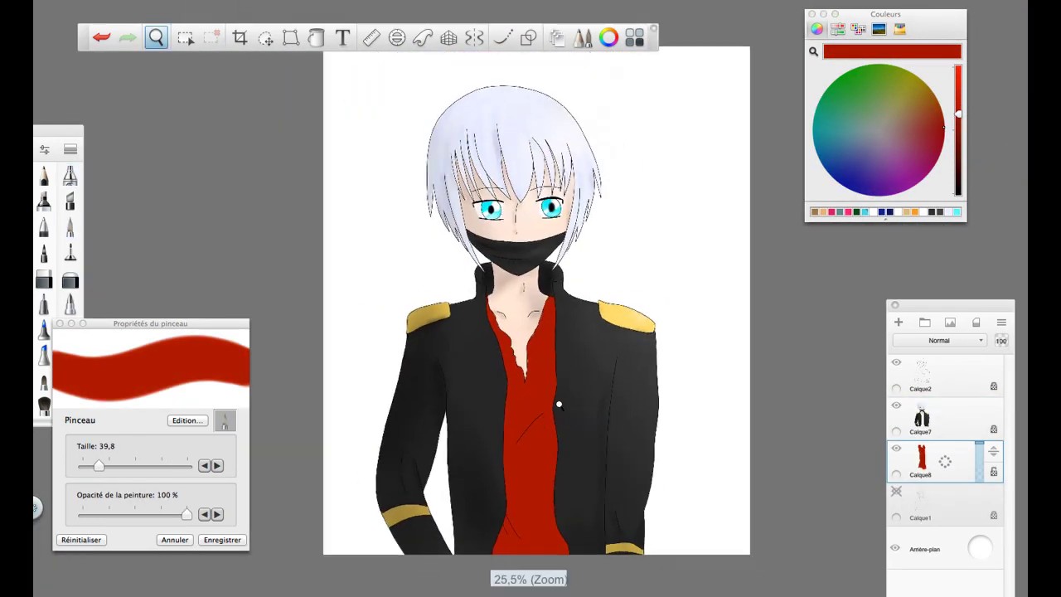
- Shade the red shirt's folds and jacket-side edges softly in black, with the airbrush at size 89.1 and 1% flow
scroll(847, 485, up, 4)
click(922, 461)
click(70, 174)
drag(957, 114, 957, 192)
drag(464, 216, 474, 273)
scroll(550, 390, down, 3)
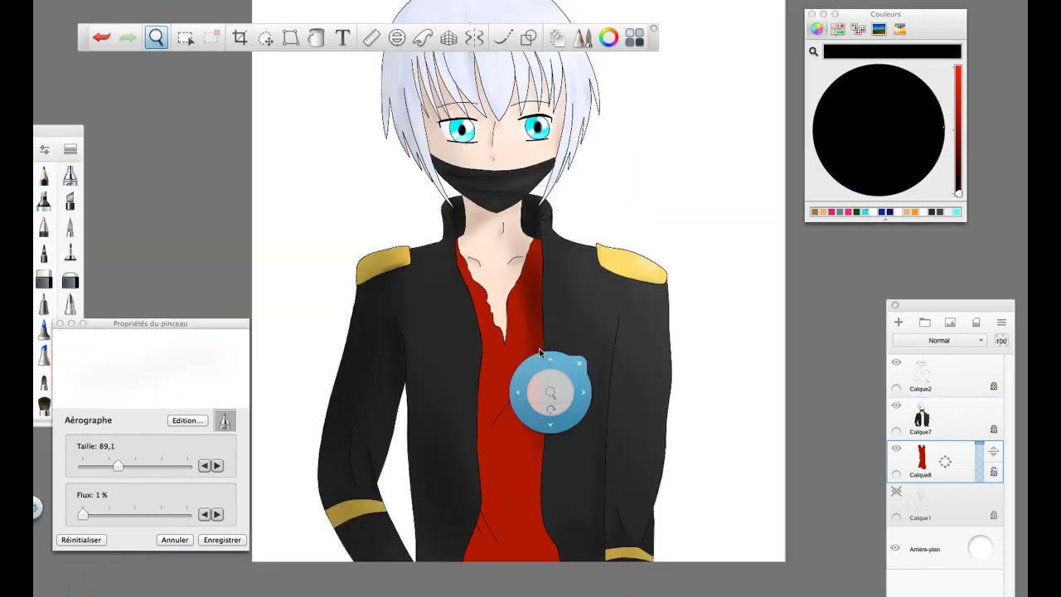
scroll(550, 391, up, 2)
drag(530, 356, 549, 567)
scroll(470, 546, down, 3)
scroll(606, 469, up, 4)
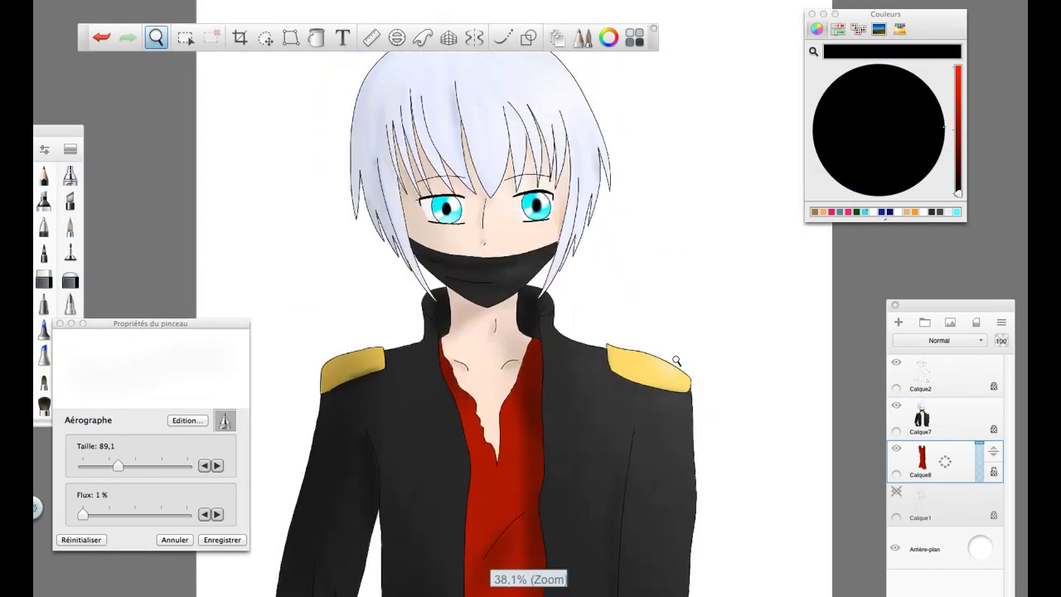
- Merge the shirt and character layers and cover a new layer beneath in dark navy, with the brush at size 255 and 100% opacity
scroll(519, 249, down, 1)
alt+click(519, 126)
key(super+e)
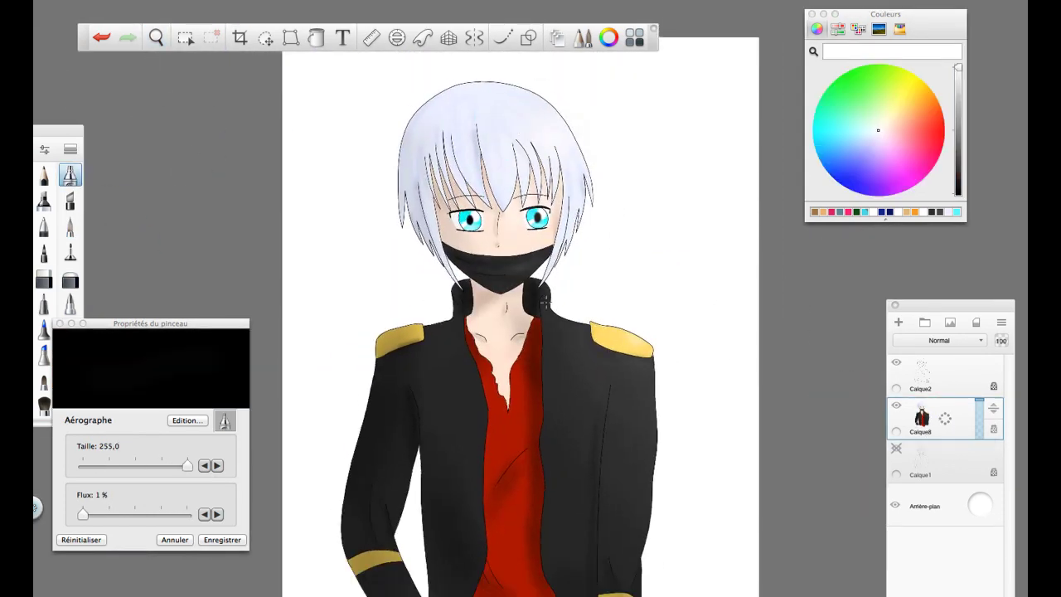
alt+click(514, 257)
scroll(616, 367, down, 2)
scroll(543, 189, up, 2)
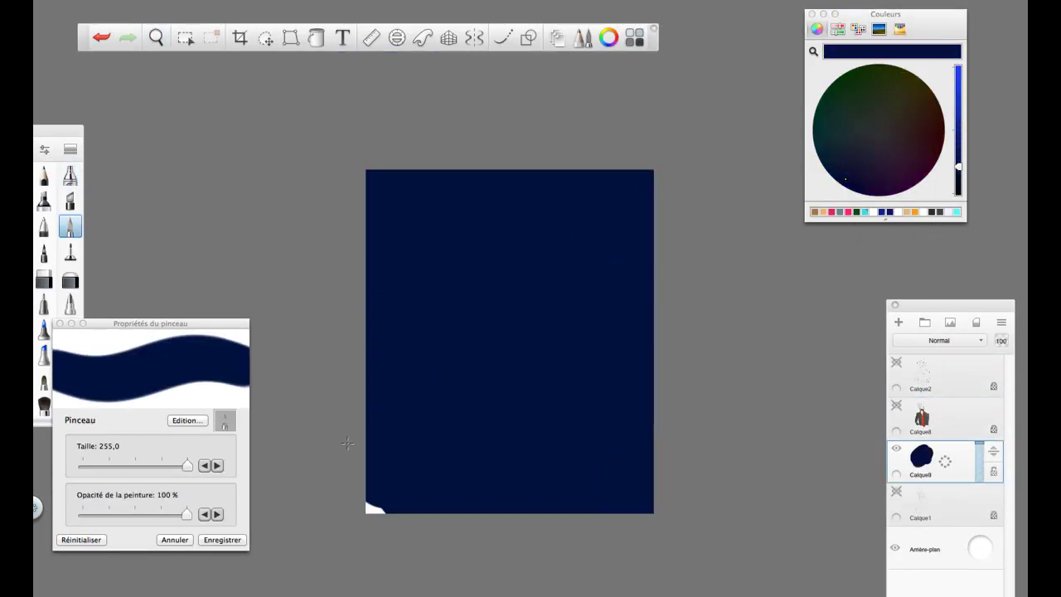
- Show the line art and paint a large soft white moon in the navy sky's upper-right corner, with the airbrush at size 255
click(955, 406)
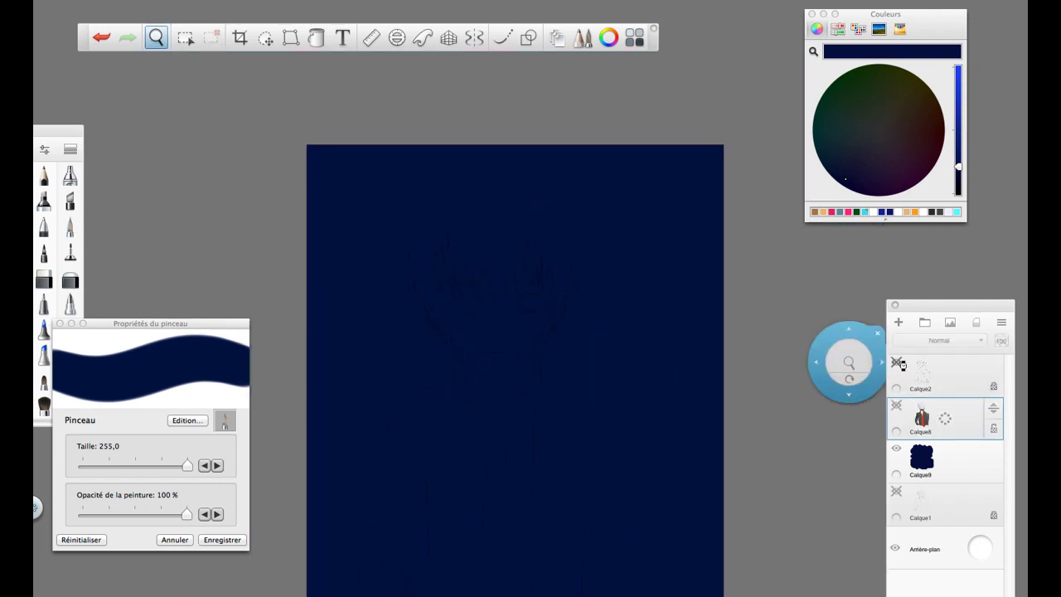
click(896, 405)
click(921, 459)
click(69, 175)
click(877, 130)
click(635, 213)
- Dot small white stars across the night sky with the airbrush at size 33.3 and 25% flow
drag(187, 514, 107, 514)
drag(186, 465, 95, 469)
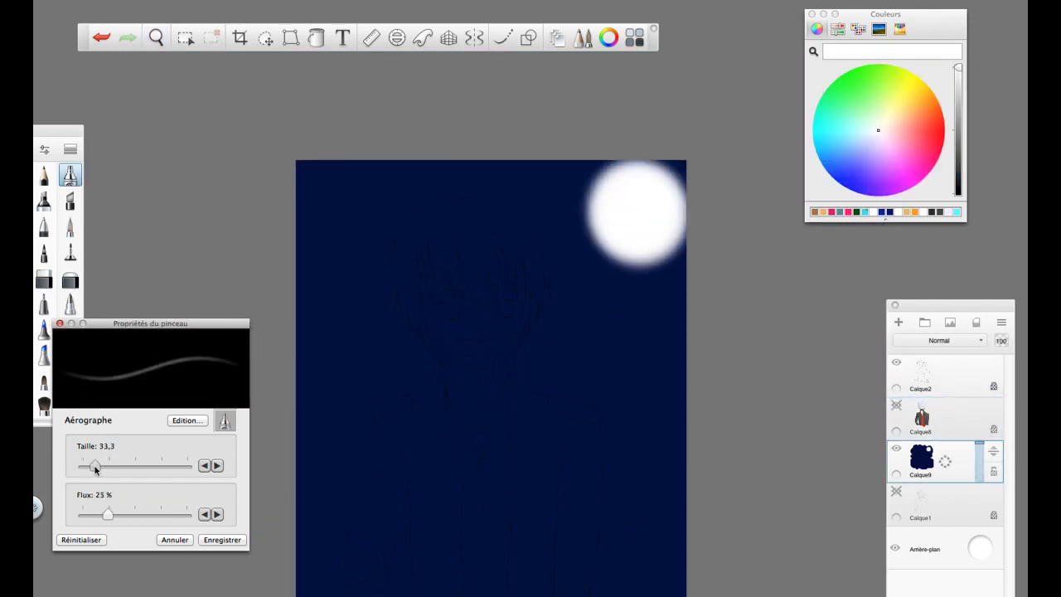
scroll(578, 315, down, 3)
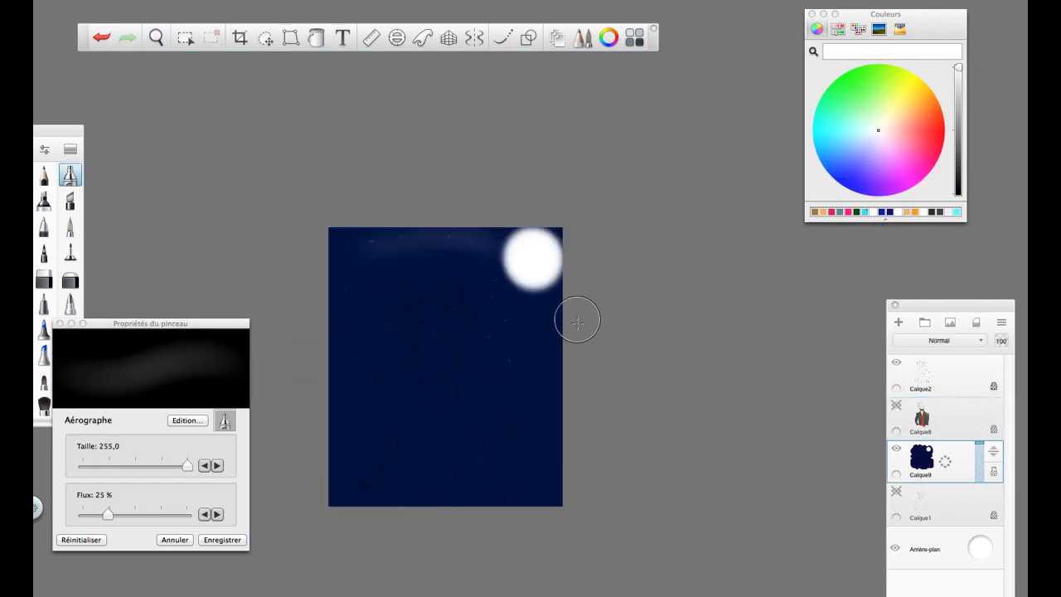
- Try to paint a dark brown branching tree along the background's left edge, with the airbrush at size 97.4 and 68% flow
drag(190, 465, 122, 465)
drag(107, 514, 153, 514)
click(902, 131)
drag(958, 170, 958, 183)
drag(347, 413, 347, 461)
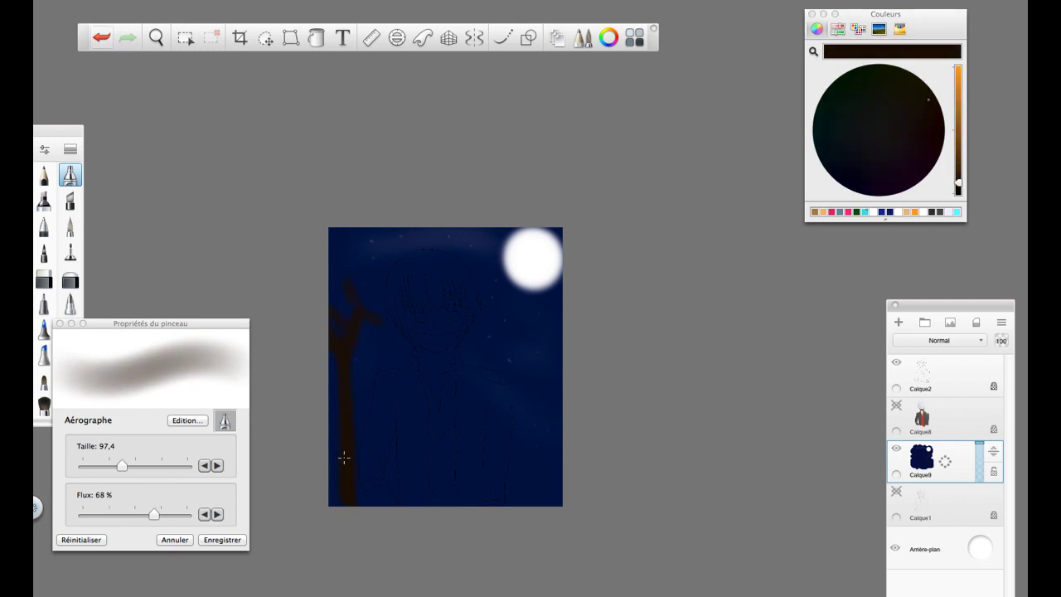
click(101, 37)
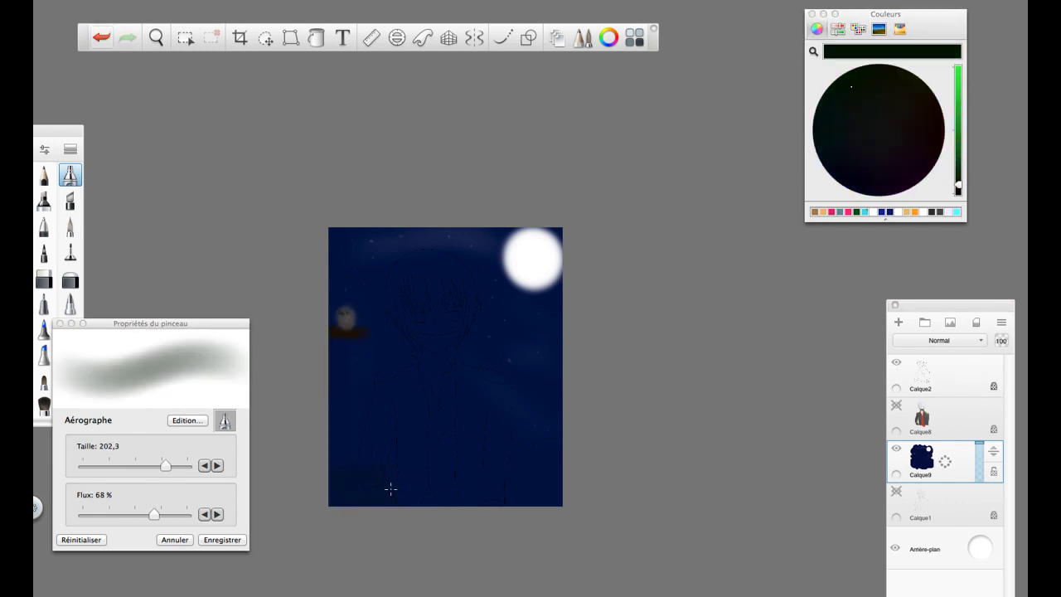
- Show the character layer and darken the side facing away from the moon in black, with the airbrush at size 255 and 20% flow
click(896, 405)
click(156, 37)
click(70, 174)
mouse_move(958, 182)
mouse_down()
mouse_move(958, 83)
mouse_move(958, 192)
mouse_up()
click(920, 418)
drag(166, 465, 187, 465)
drag(153, 514, 103, 514)
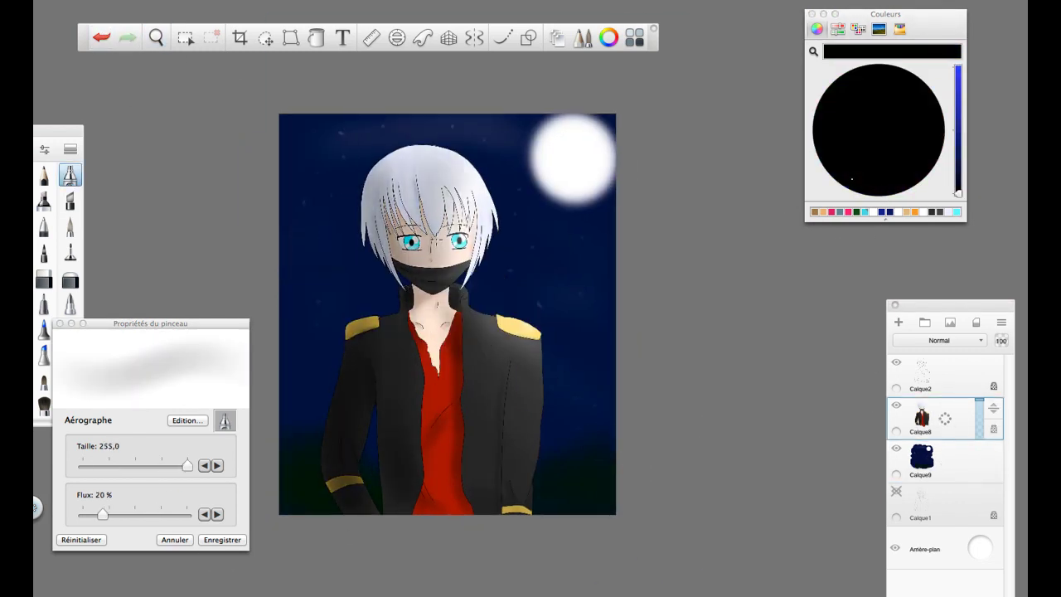
drag(390, 199, 465, 249)
click(156, 37)
drag(639, 315, 754, 253)
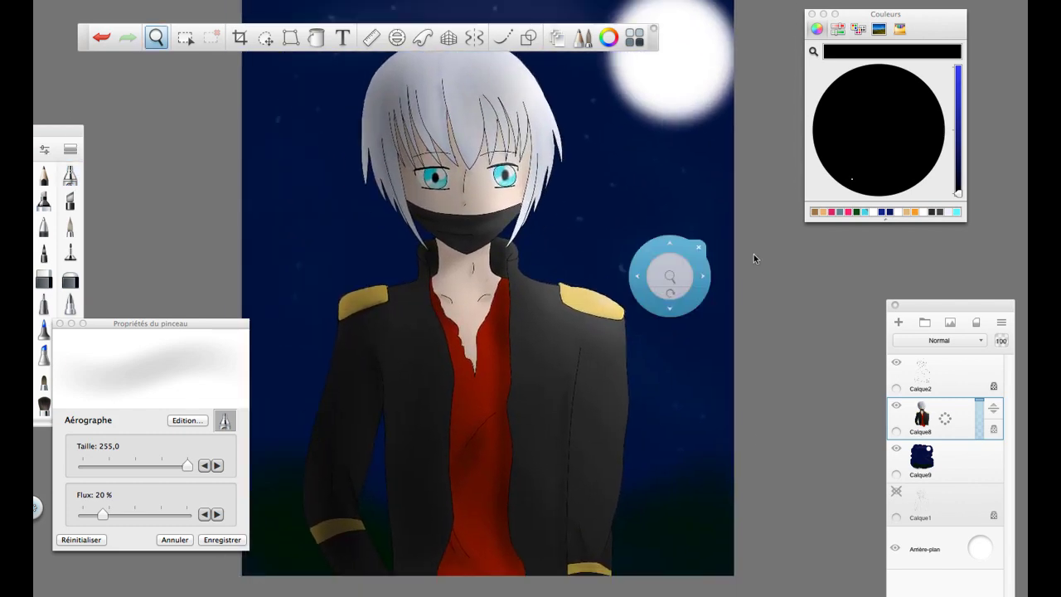
- Lighten the night background softly in pale lavender, with the airbrush at size 255 and 1% flow
click(70, 251)
click(156, 37)
drag(958, 193, 959, 68)
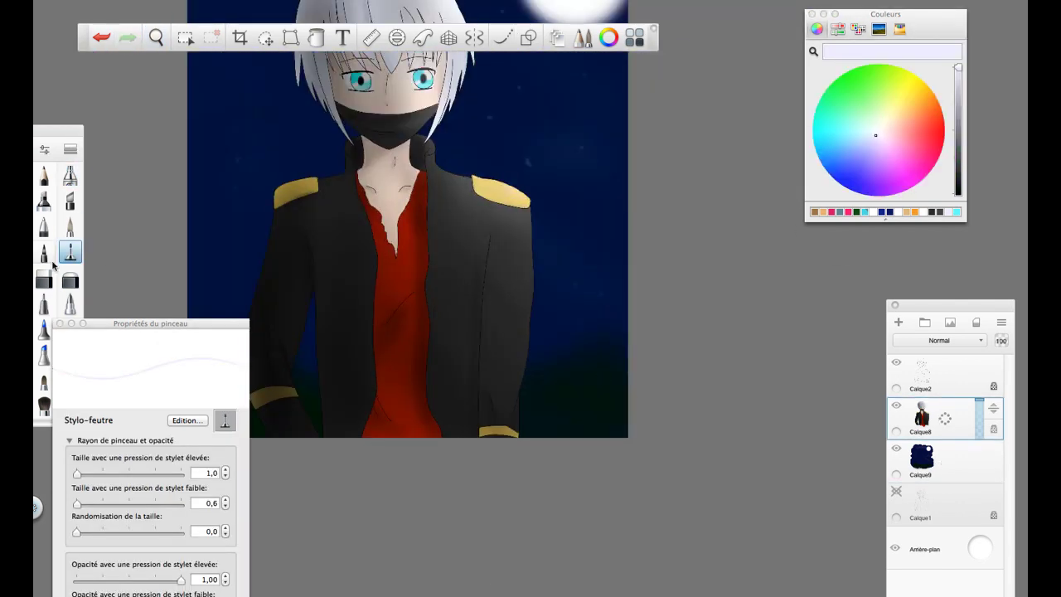
click(69, 174)
key(space)
drag(650, 367, 600, 402)
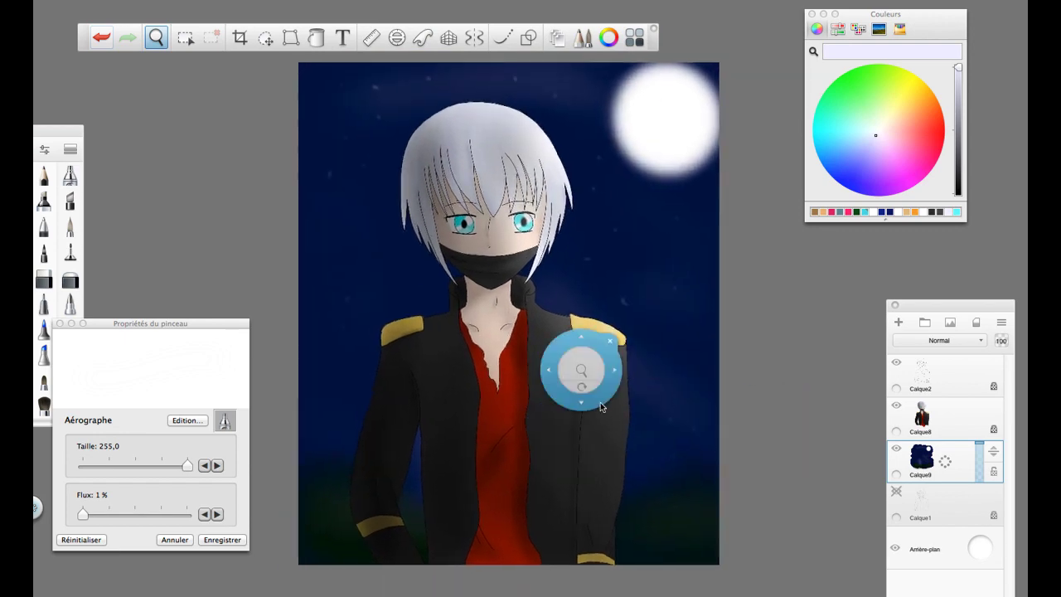
- Hide the interface panels and view the whole illustration
scroll(530, 157, up, 3)
scroll(531, 157, down, 3)
key(Tab)
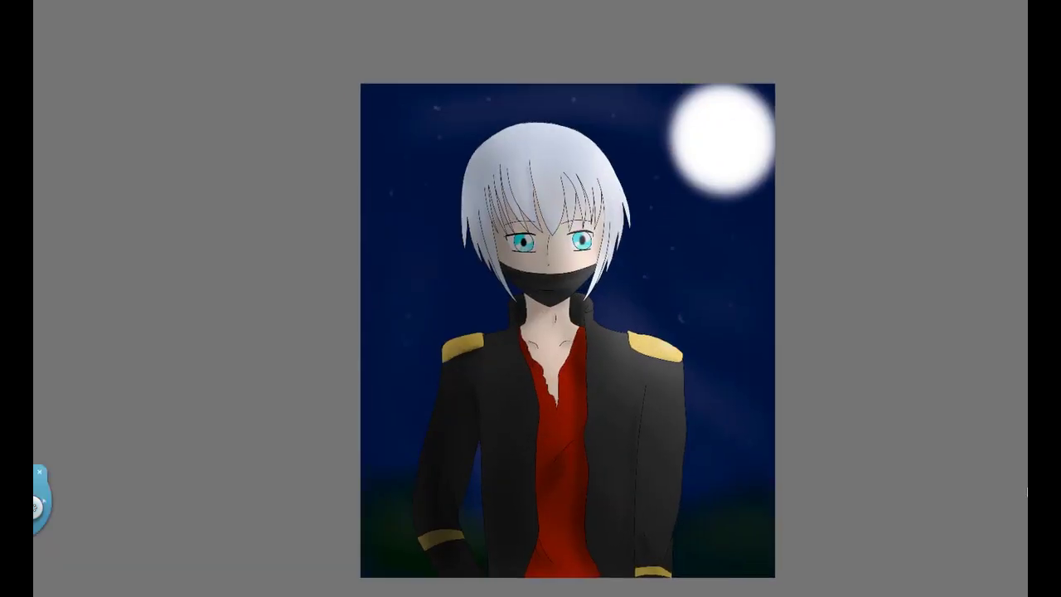